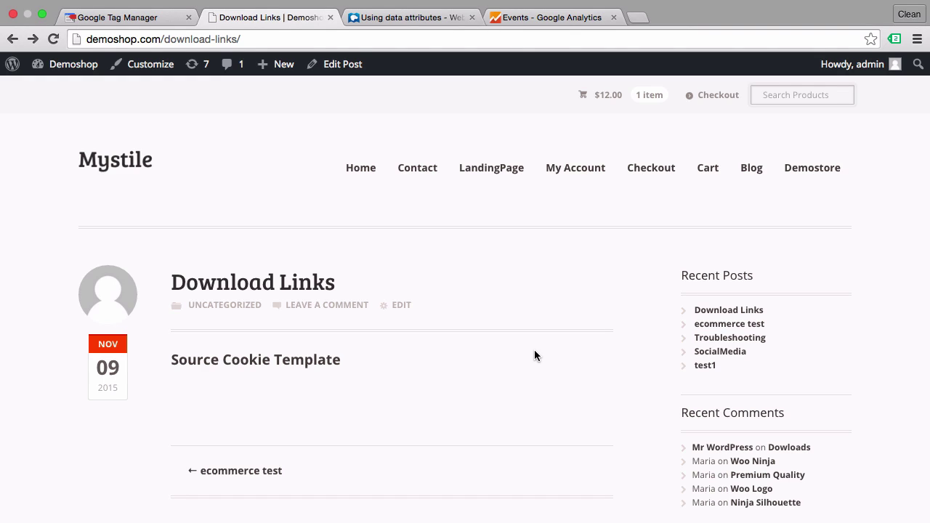
Inspect the Source Cookie Template link to see its onclick ga 'Download' event call in DevTools
right_click(215, 370)
click(265, 439)
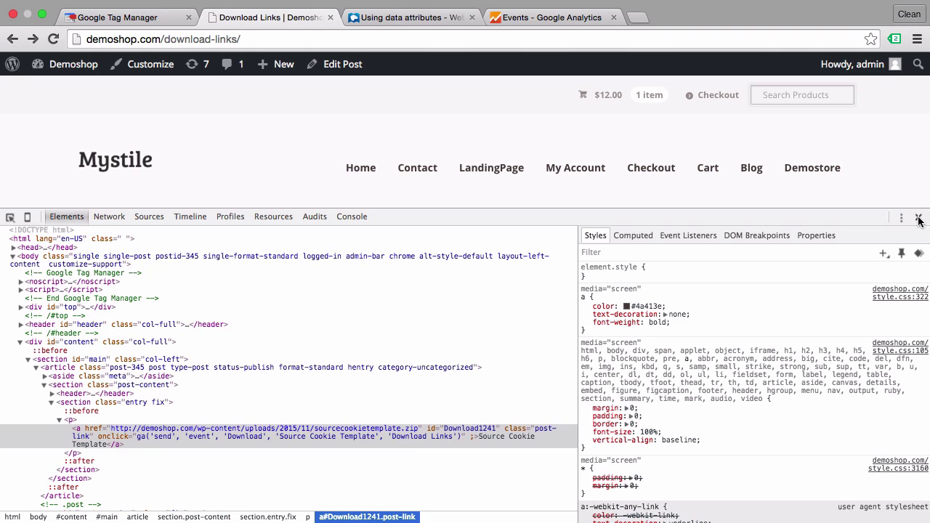
Download the Source Cookie Template zip and check the GA Real-Time Events report
click(918, 218)
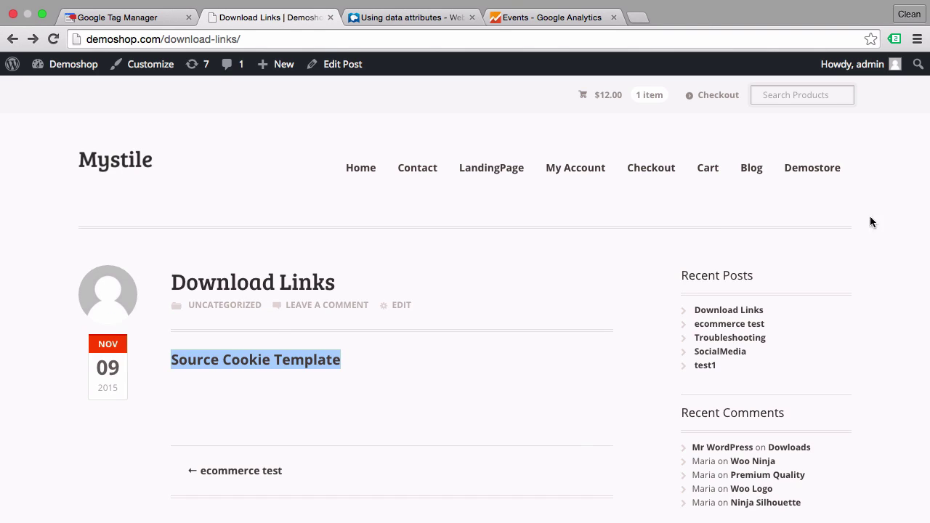
click(225, 361)
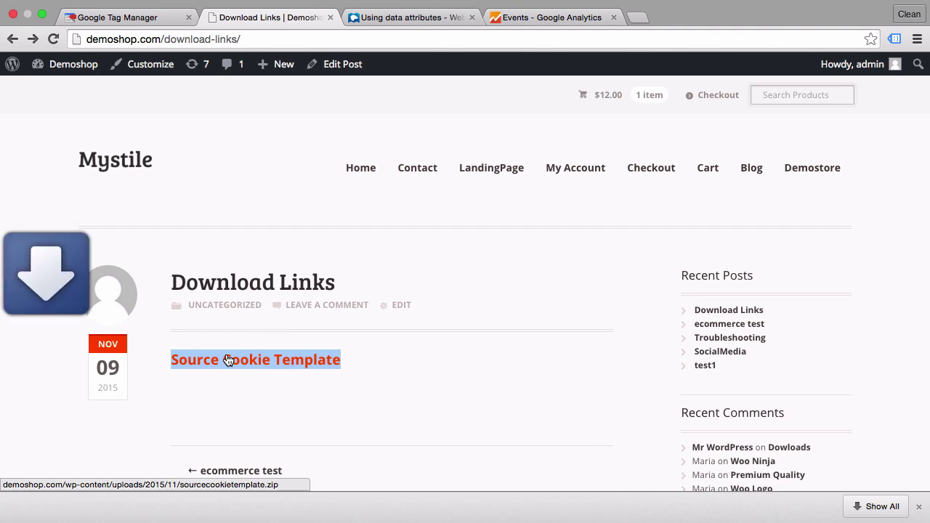
click(520, 20)
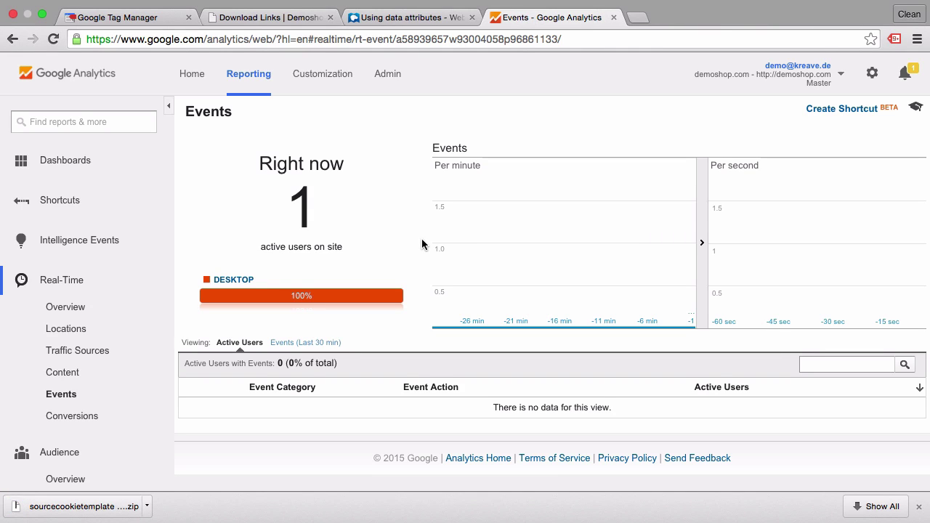
Reload the Download Links page and list its detected tags: Google Analytics and Google Tag Manager
click(287, 26)
key(super+r)
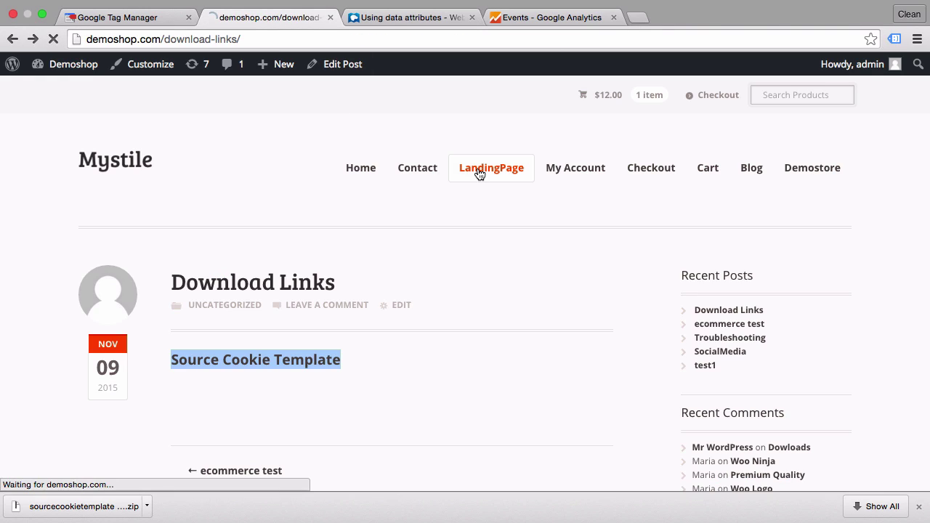
click(894, 40)
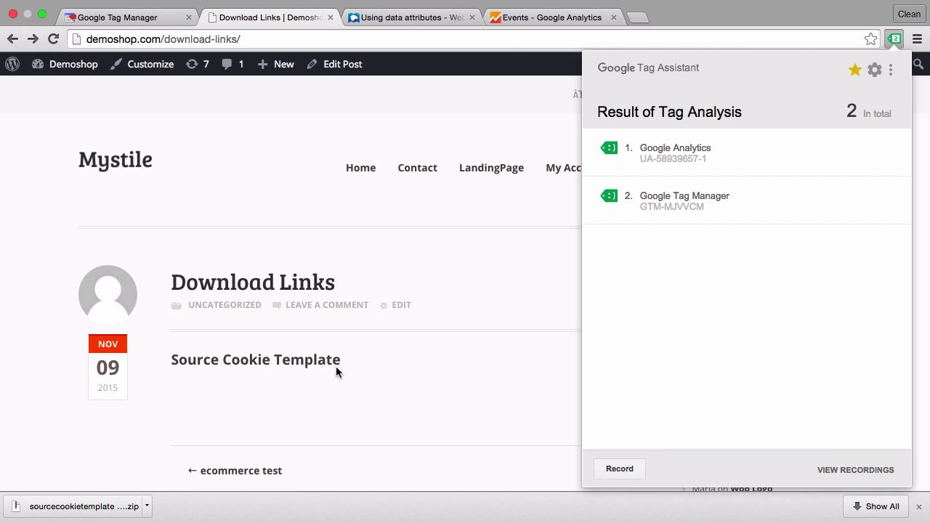
Inspect the Download1241 link again to show its href and onclick ga event call
click(384, 369)
right_click(293, 367)
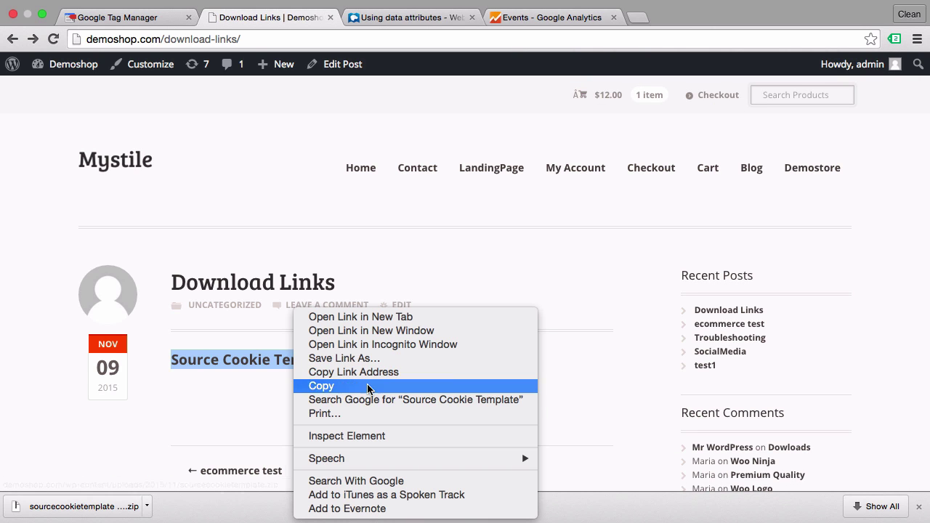
click(361, 439)
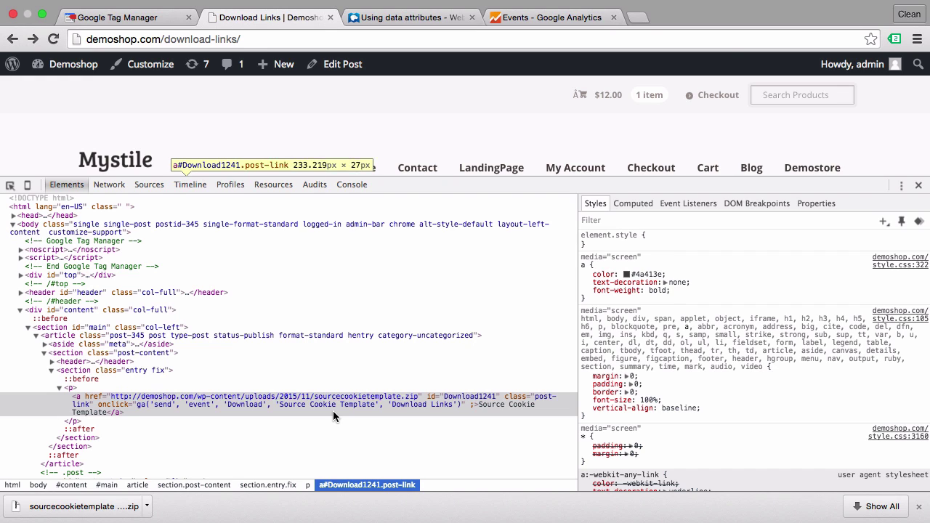
Highlight the data-columns, data-index-number and data-parent example lines in MDN's data attributes article
click(410, 21)
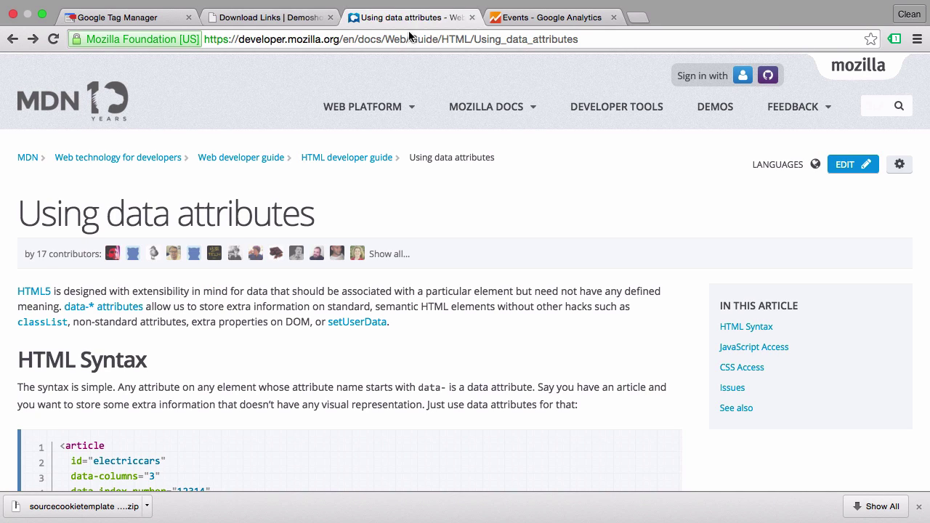
scroll(377, 147, down, 3)
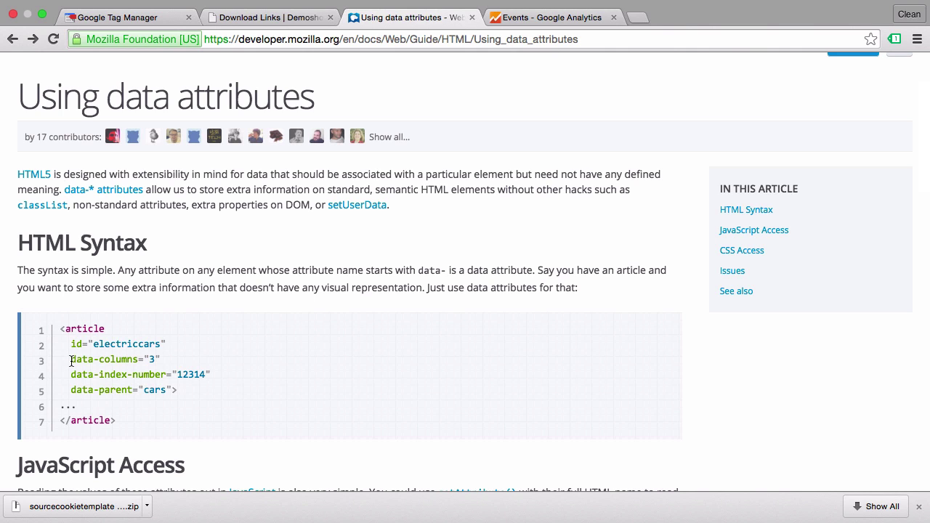
drag(71, 361, 206, 383)
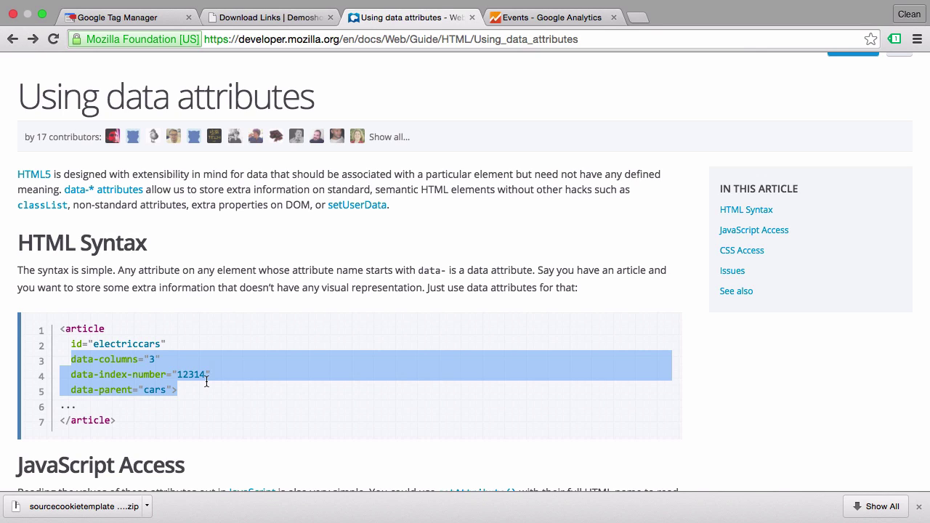
Open the Download Links post in the WordPress editor
click(277, 18)
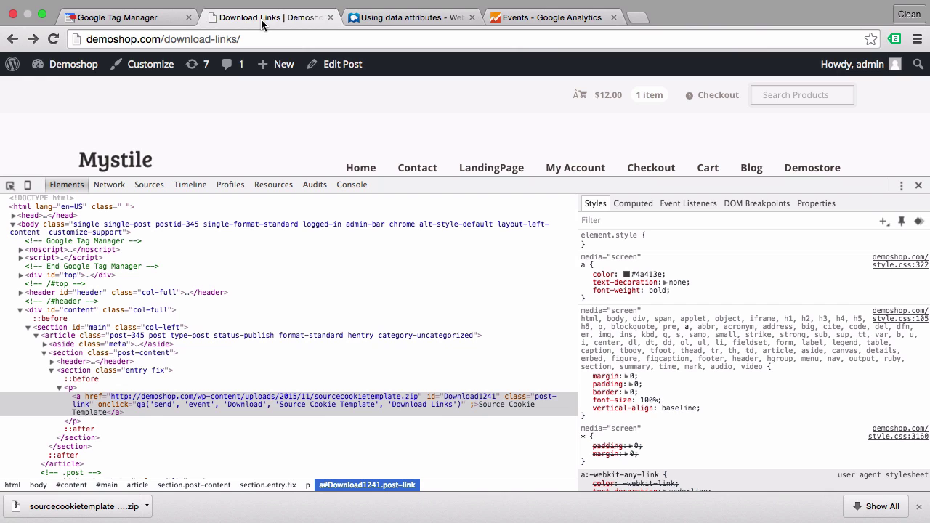
click(918, 185)
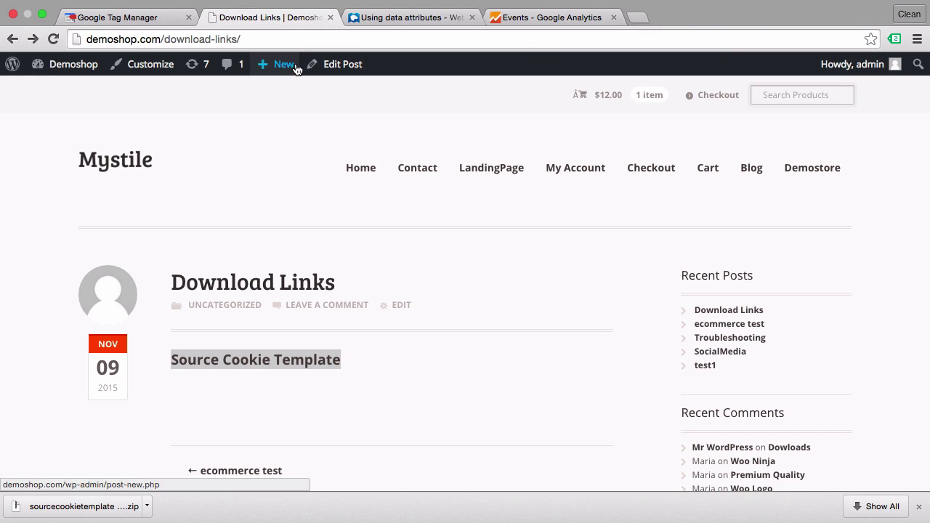
click(330, 65)
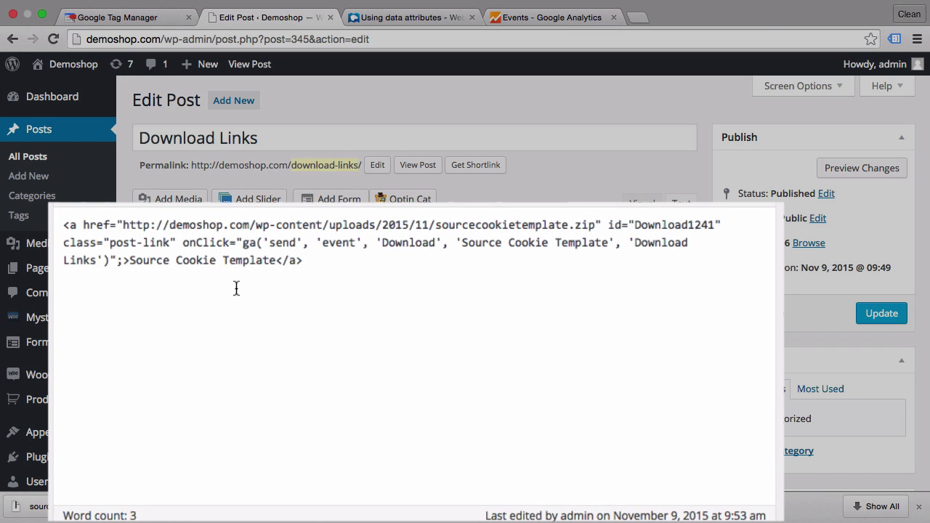
Add empty data-eventcategory, data-eventaction and data-eventlabel attributes on new lines after onClick
click(125, 260)
key(Return)
key(Return)
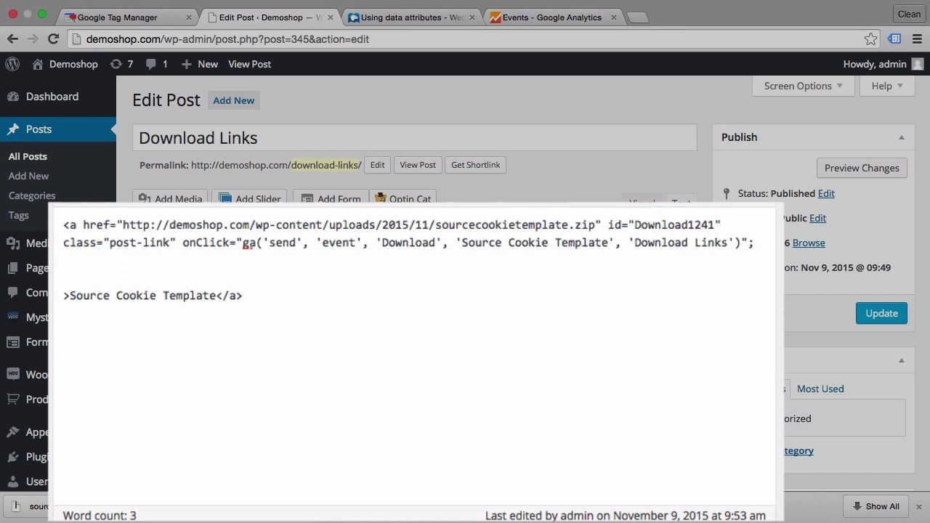
key(Return)
key(Up)
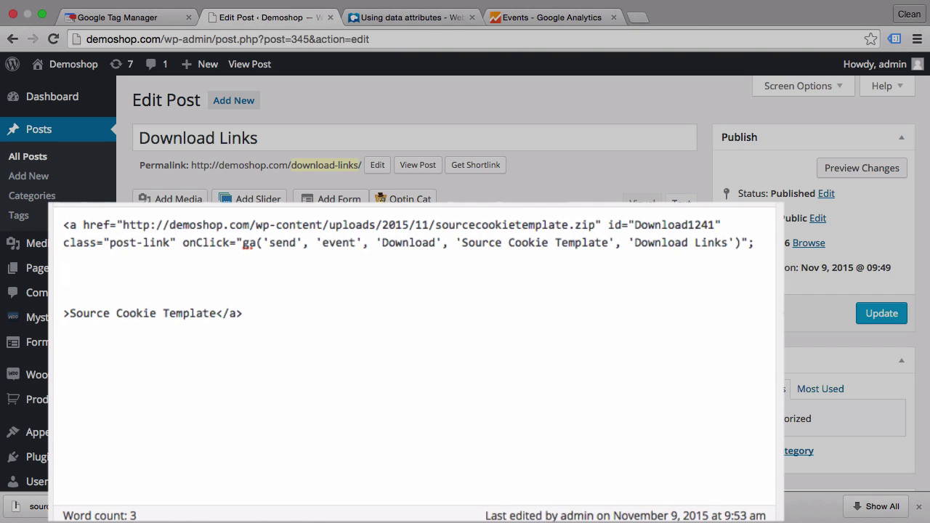
text(data-)
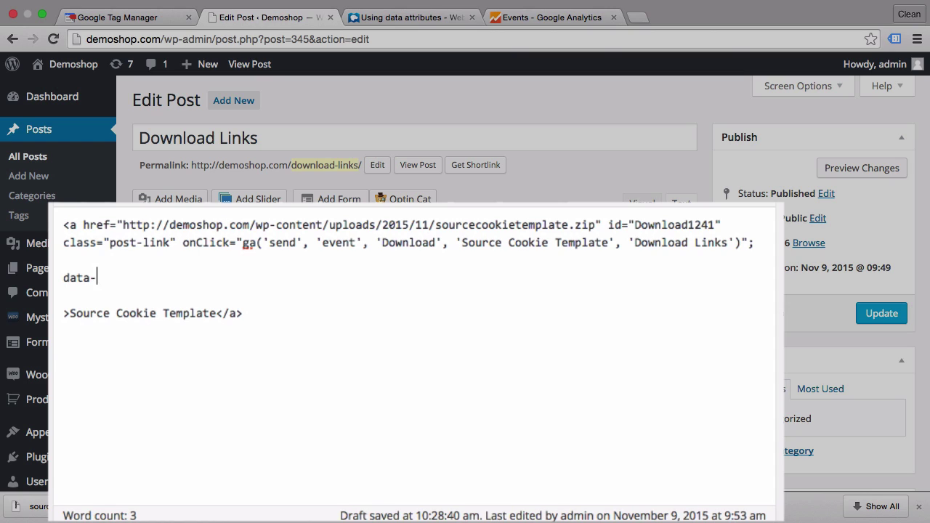
text(eventcategory)
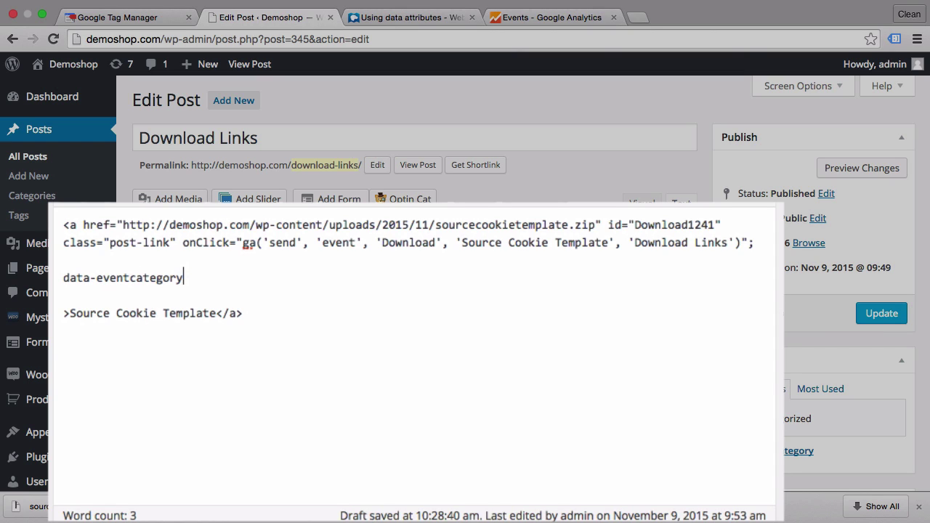
text(=)
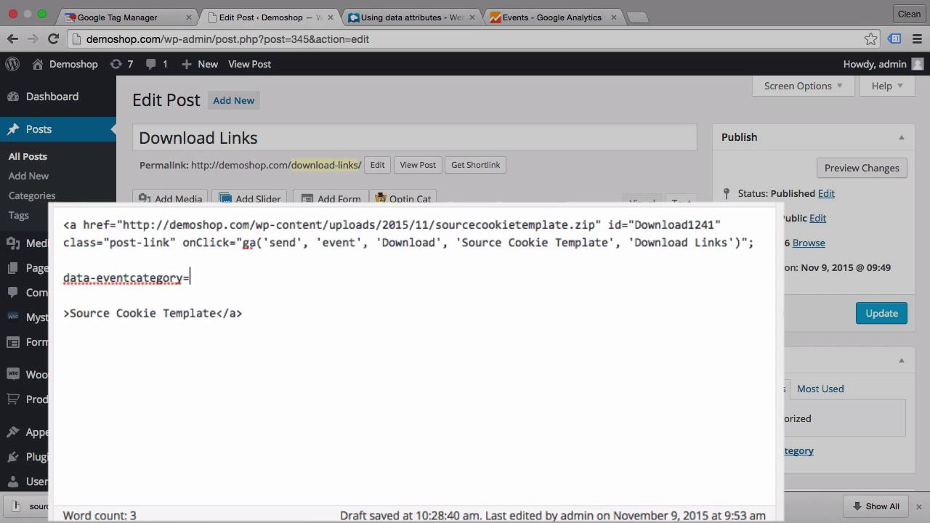
text("")
key(Return)
text(d)
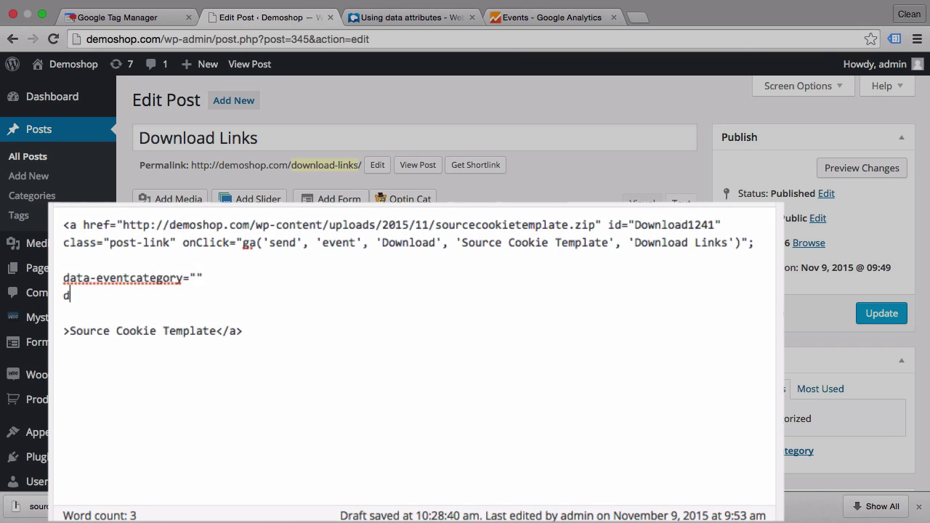
text(ata-eventaction="")
key(Return)
text(d)
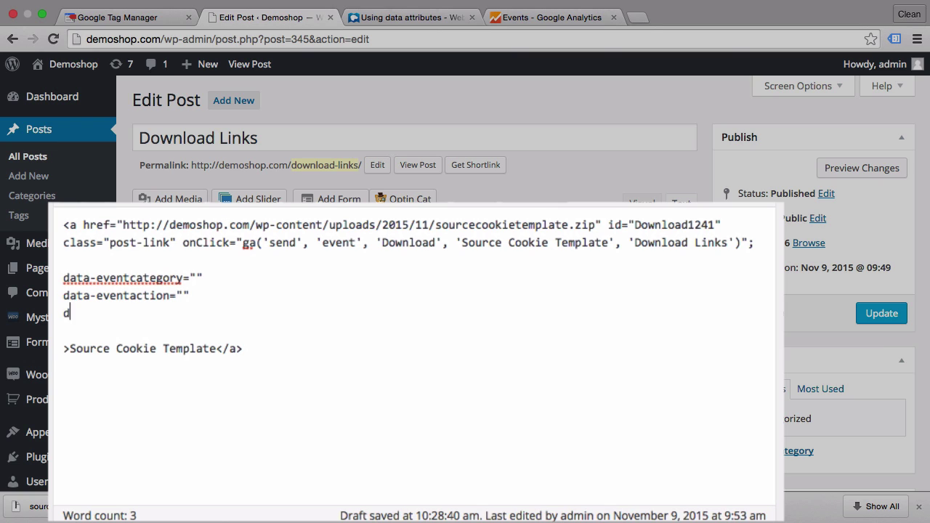
text(ata)
text(=)
text(eventla)
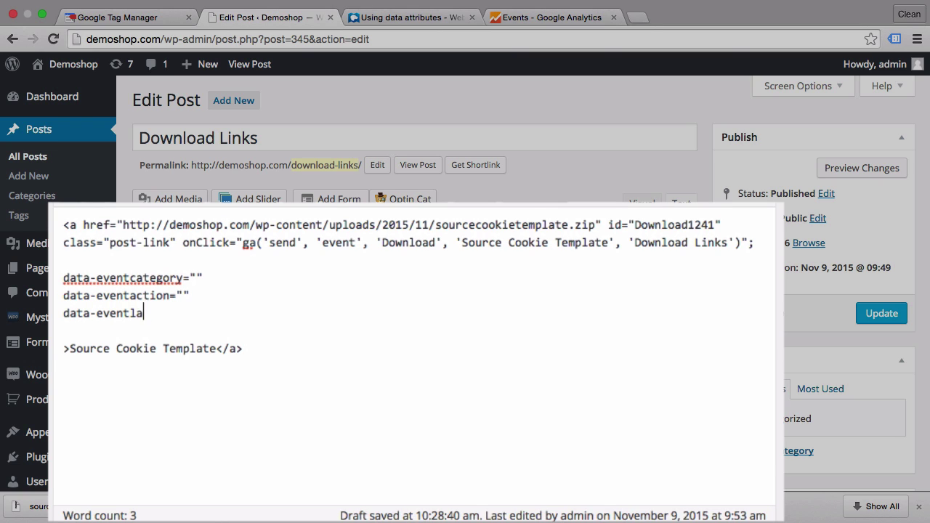
text(bel="")
Copy 'Download' and 'Source Cookie Template' from the ga() call into the category and action attributes
double_click(405, 243)
key(ctrl+c)
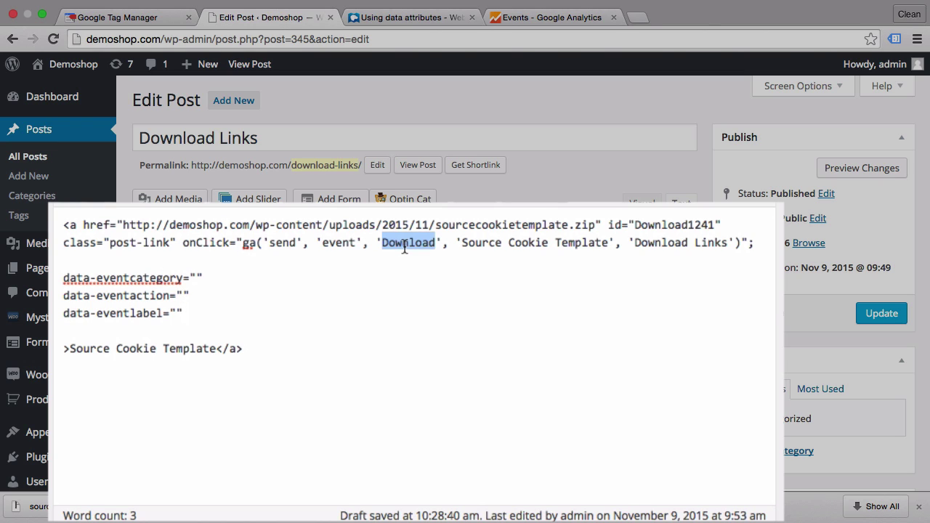
click(193, 277)
key(ctrl+v)
drag(462, 243, 609, 242)
key(ctrl+c)
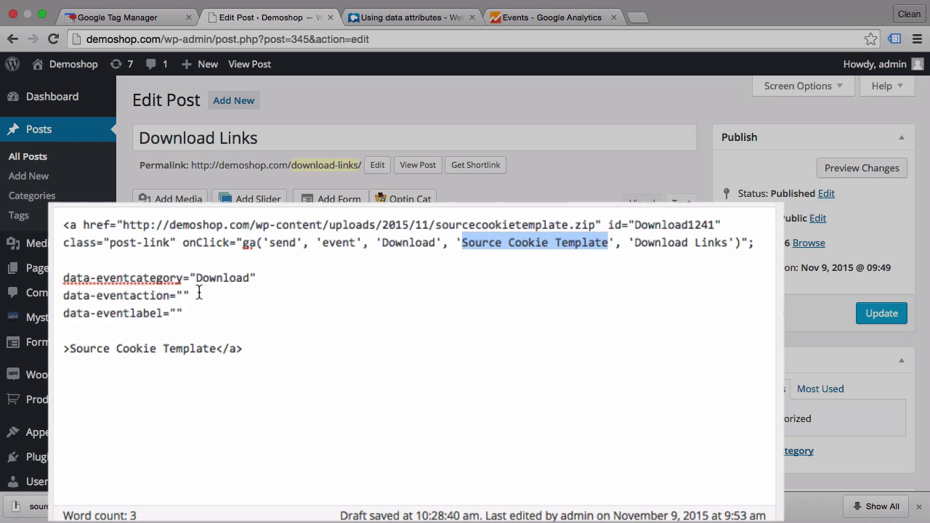
click(183, 295)
key(ctrl+v)
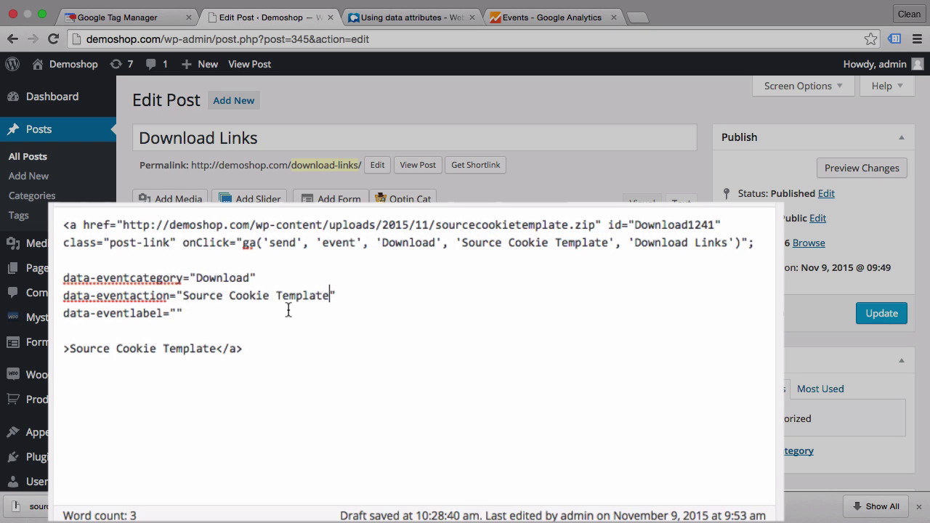
Set data-eventlabel to 'Download Links' and delete the onClick tracking call
drag(634, 242, 726, 242)
key(ctrl+c)
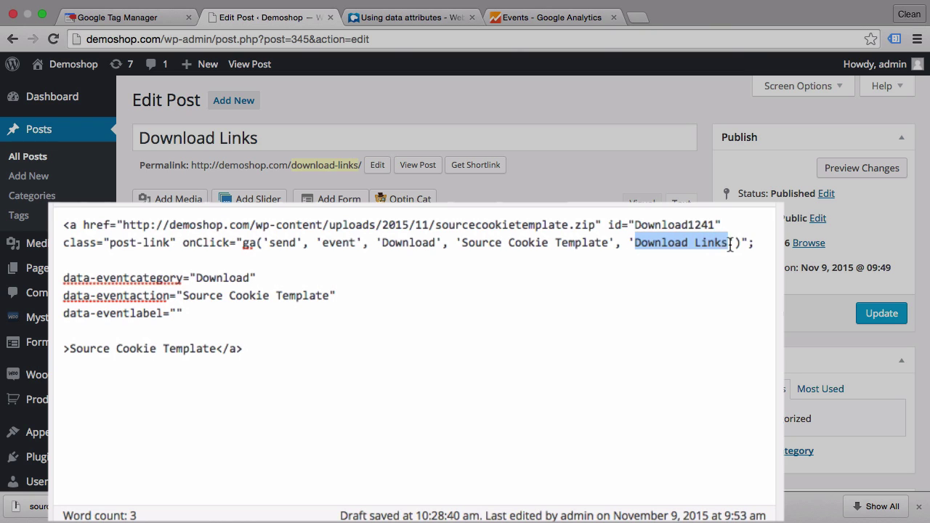
click(177, 313)
key(ctrl+v)
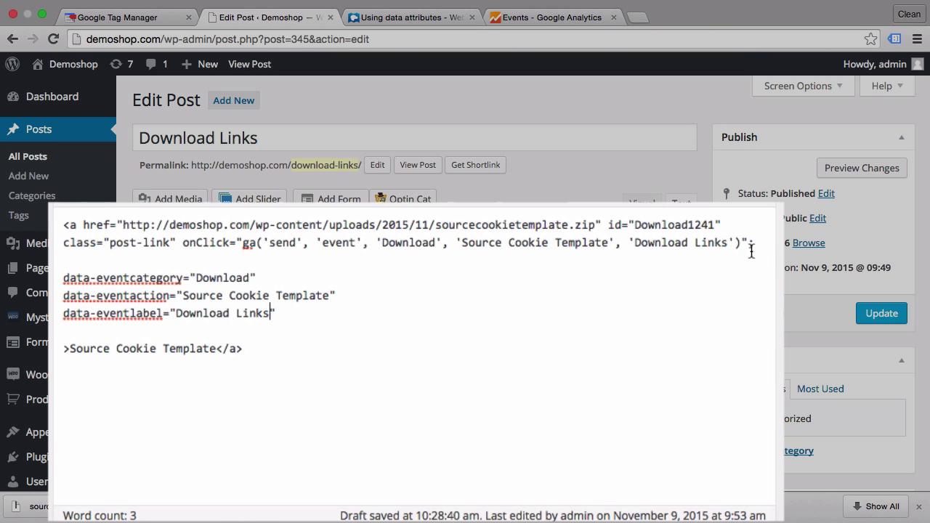
drag(754, 244, 185, 241)
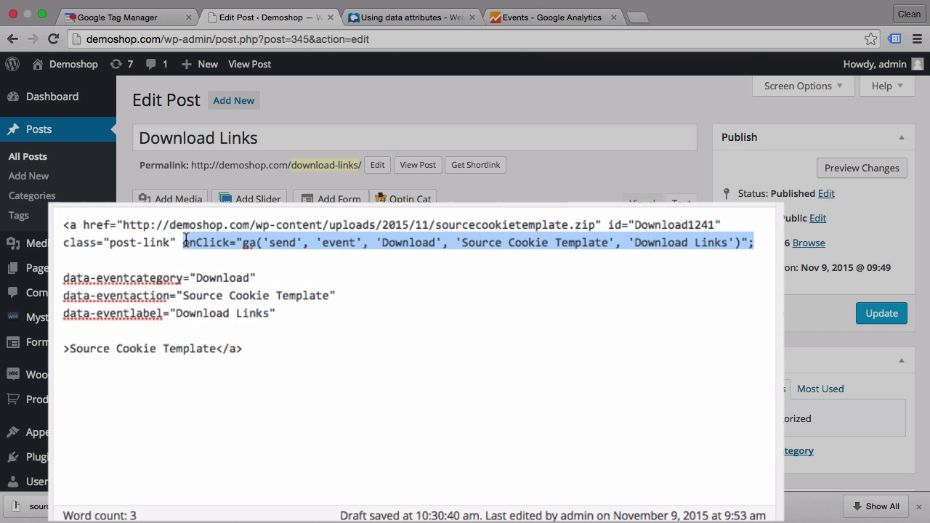
key(BackSpace)
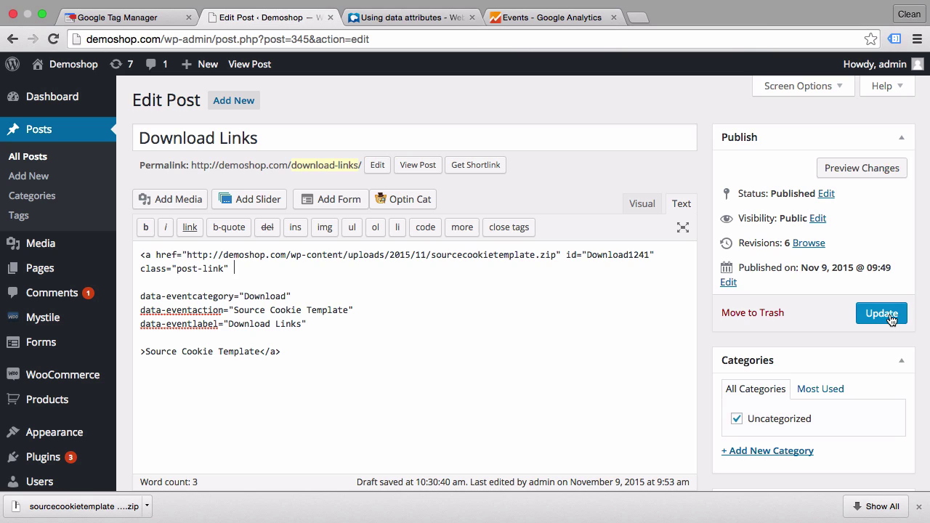
Update the post and inspect the live Source Cookie Template link's data-event attributes
click(881, 313)
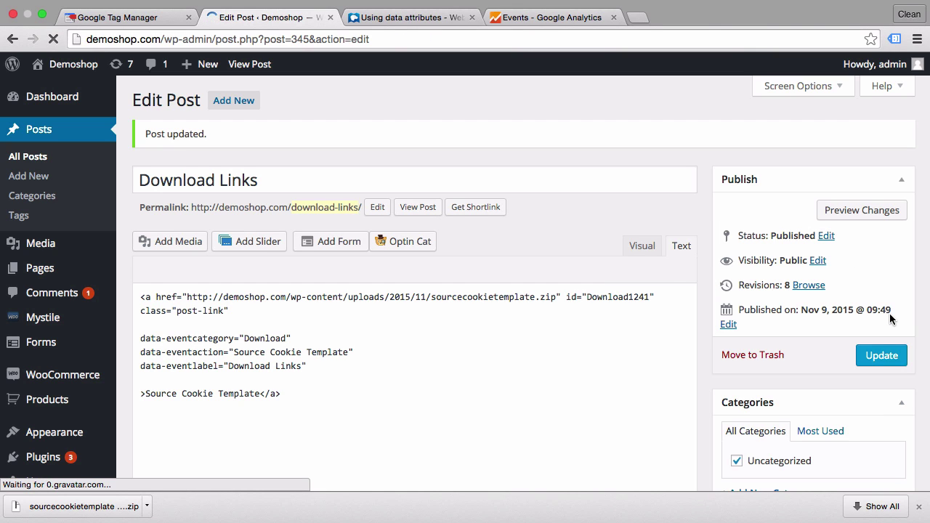
click(419, 210)
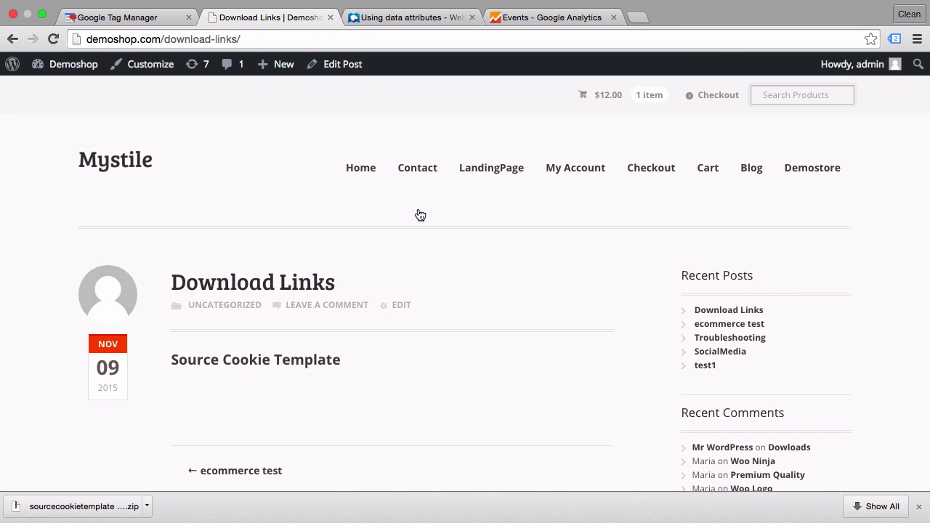
right_click(284, 366)
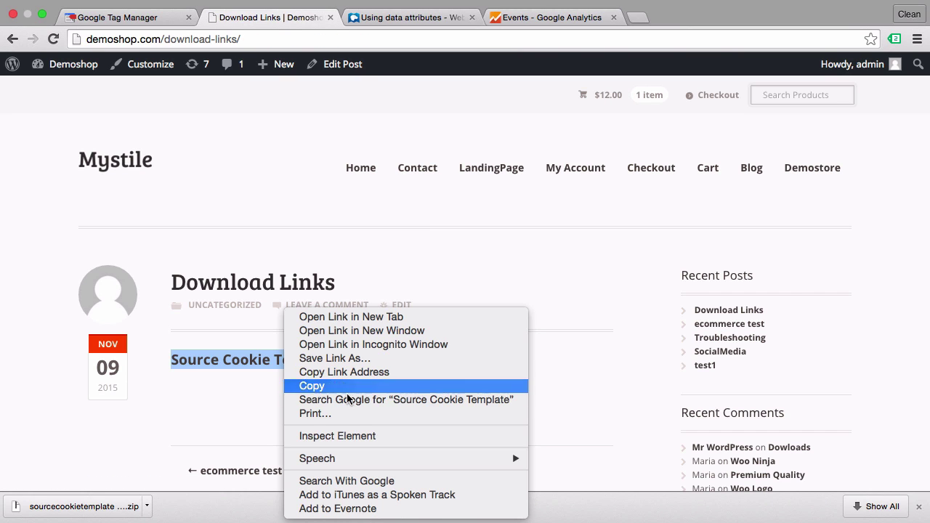
click(355, 438)
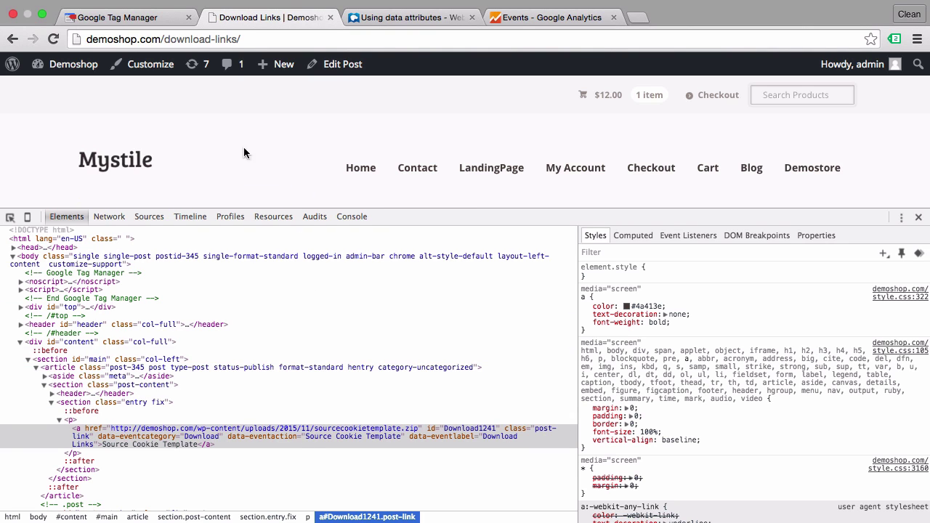
Start a new Google Tag Manager trigger named CLICKTrigger
click(117, 14)
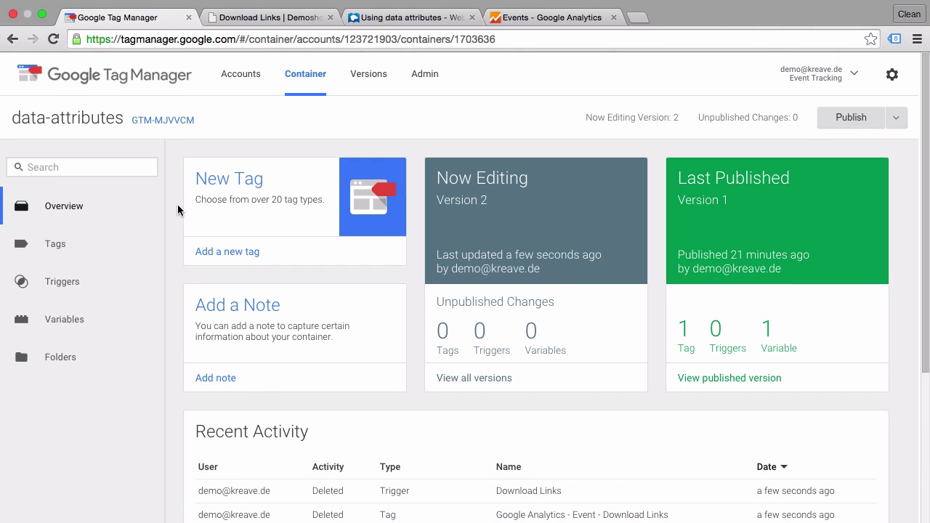
click(41, 284)
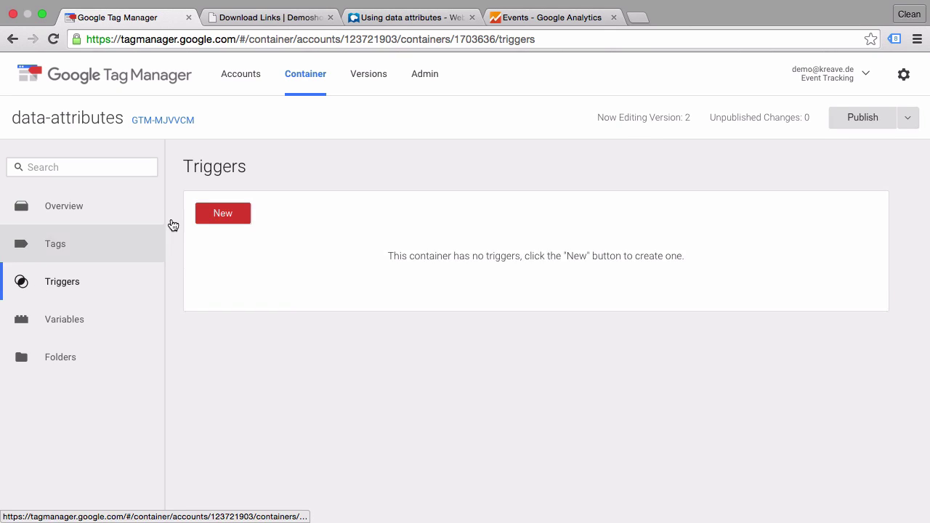
click(213, 216)
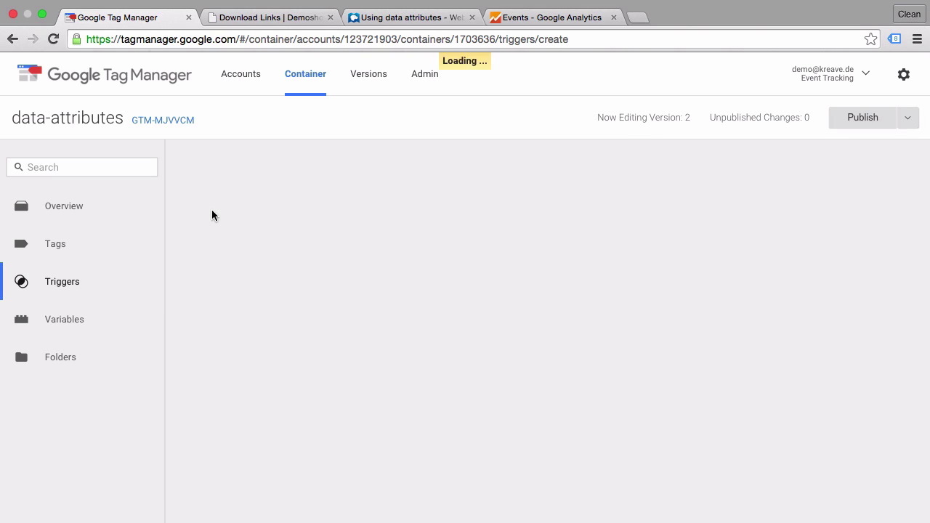
double_click(268, 176)
triple_click(268, 176)
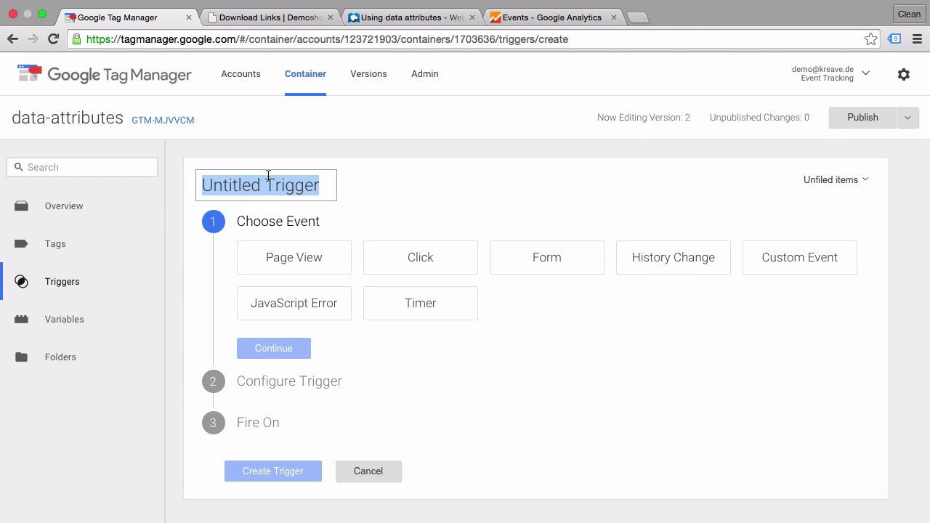
text(CLICKTrigger)
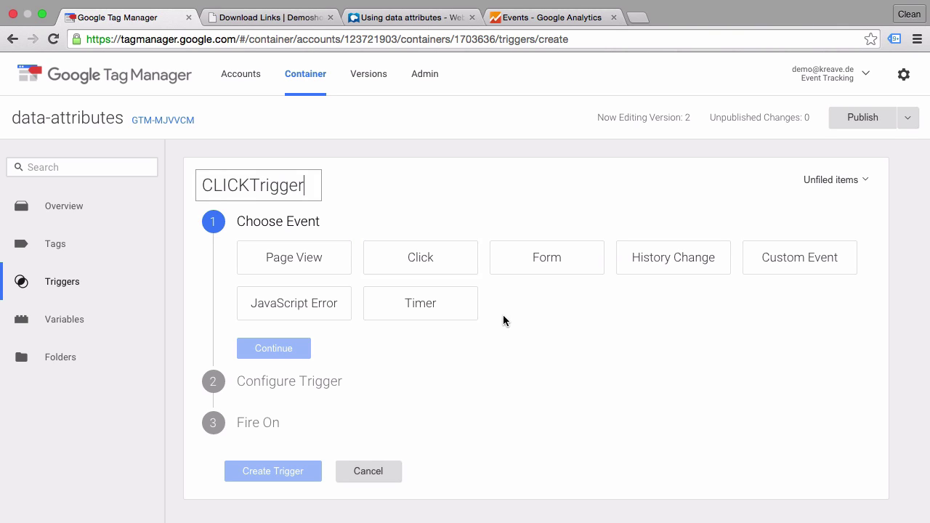
Make it a Just Links click trigger with Wait for Tags and Check Validation off, and save
click(430, 264)
click(292, 349)
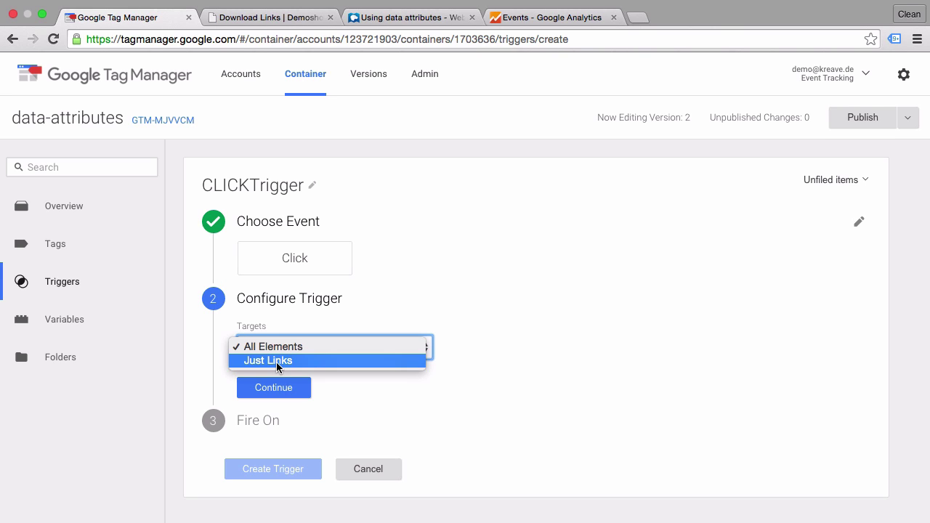
click(213, 382)
scroll(213, 382, down, 3)
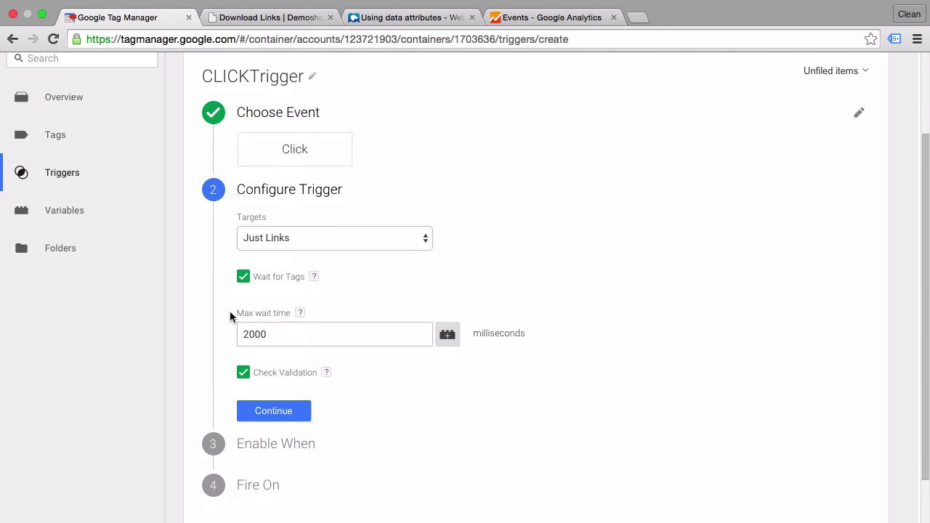
click(243, 276)
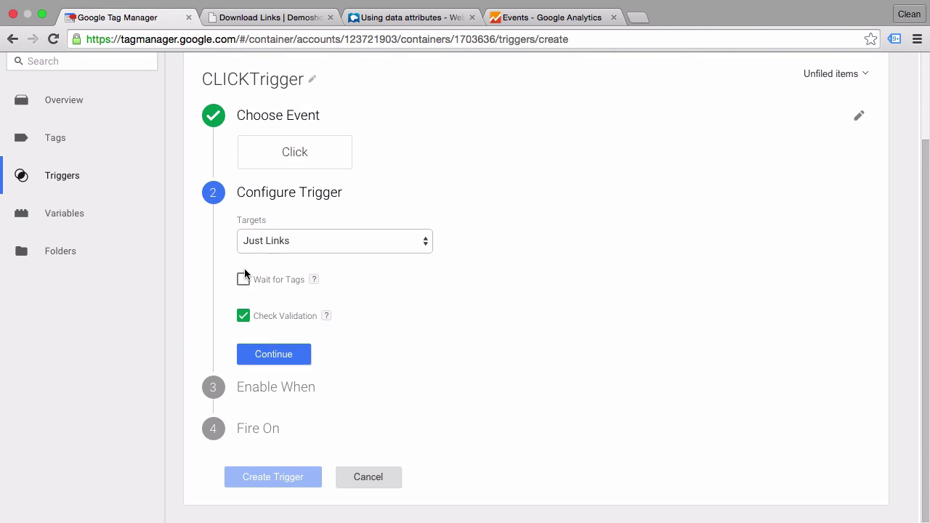
click(242, 316)
click(260, 392)
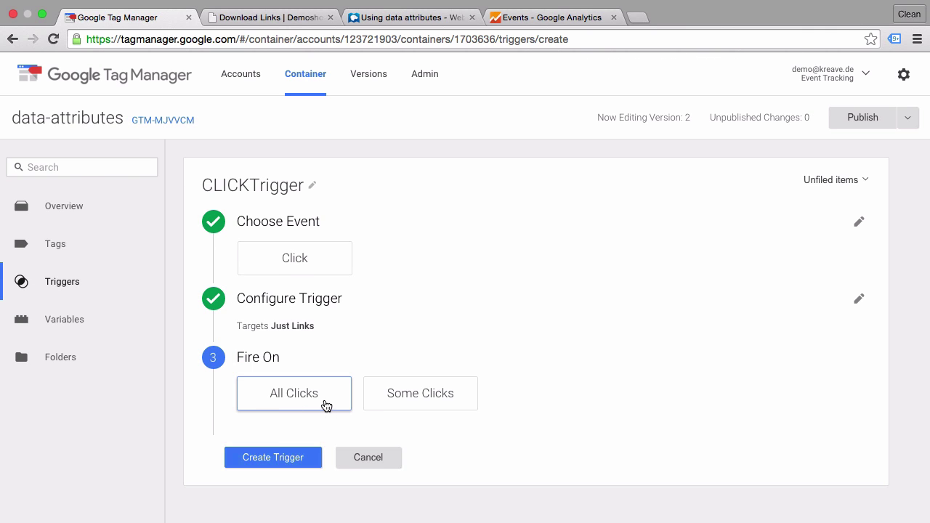
click(256, 458)
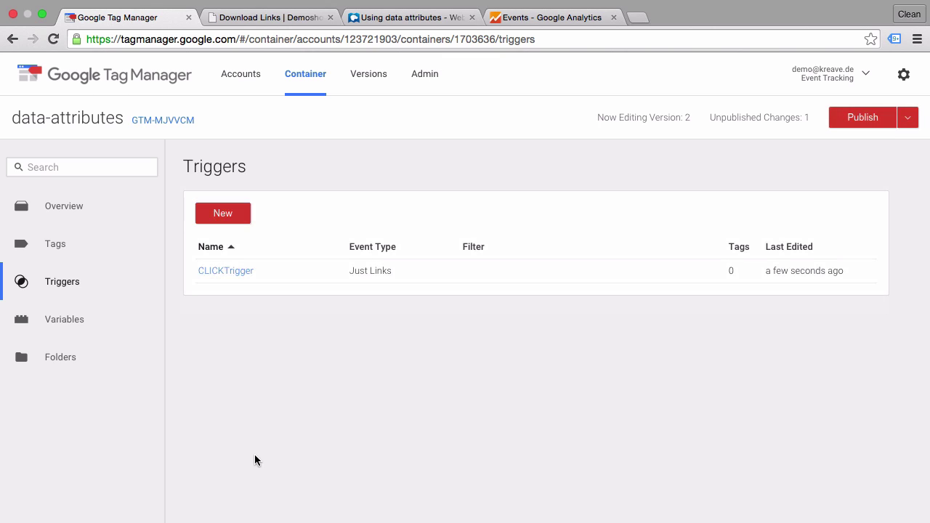
Start Preview and Debug mode, reload the Download Links page and click the Source Cookie Template link
click(910, 121)
click(843, 241)
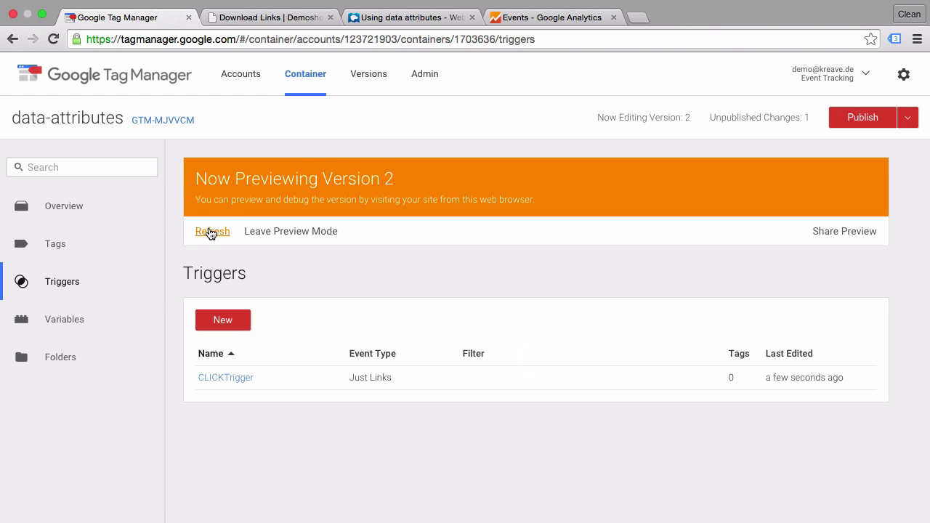
click(208, 233)
click(269, 17)
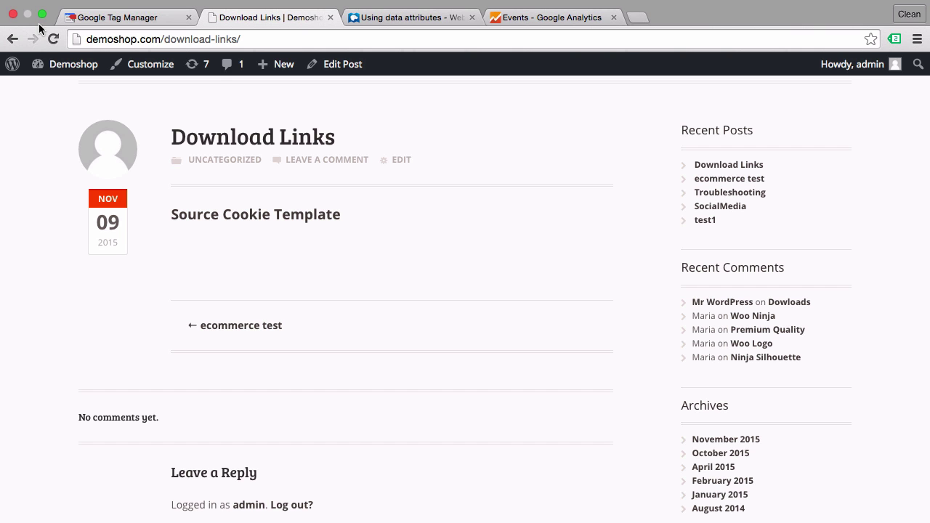
click(53, 40)
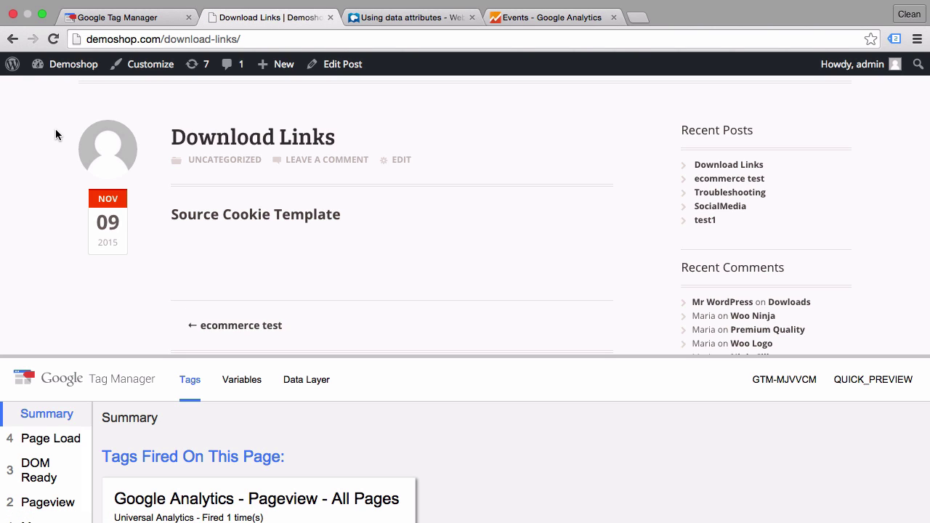
click(264, 226)
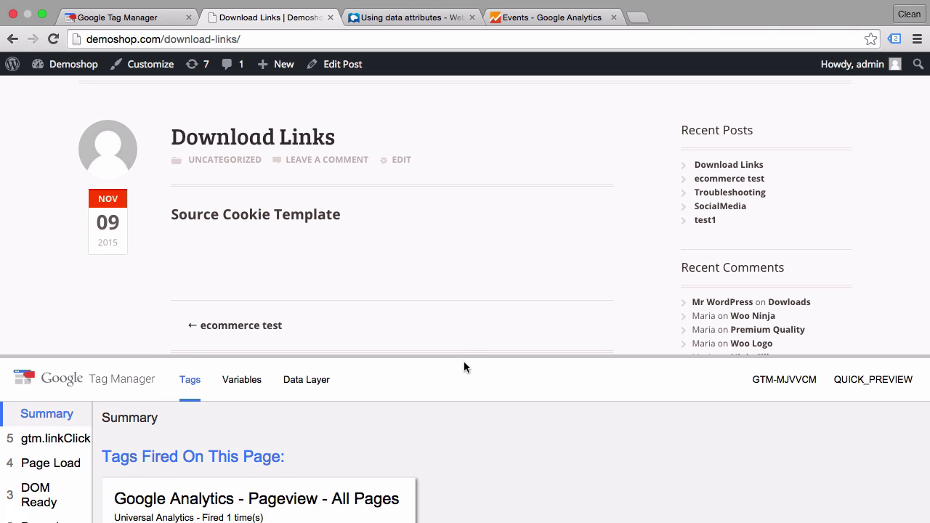
Check the gtm.linkClick event's variables: Click ID 'Download1241' and Click Classes 'post-link'
drag(459, 355, 465, 223)
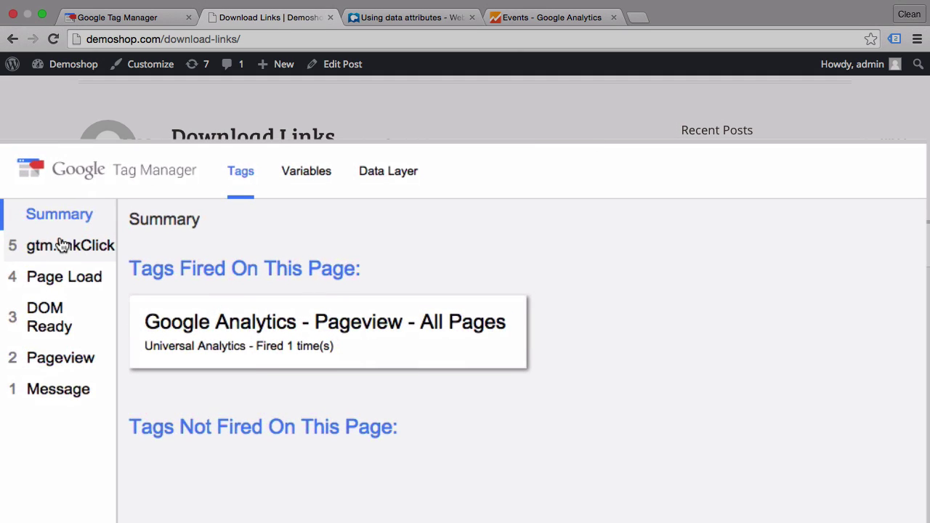
click(63, 246)
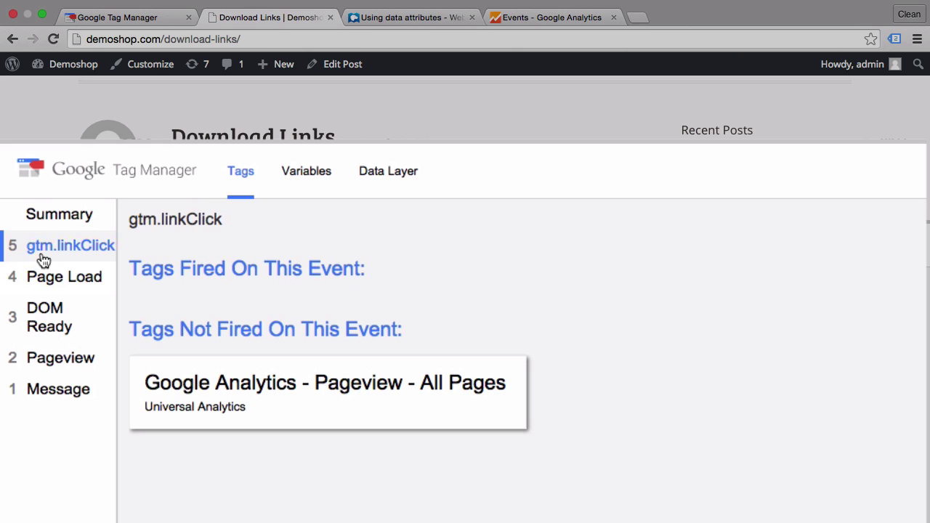
click(303, 191)
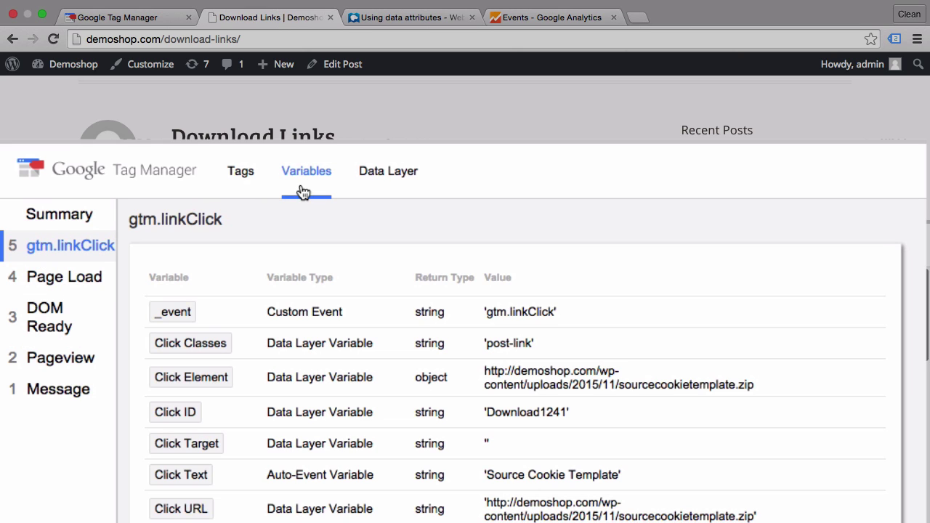
scroll(241, 298, down, 2)
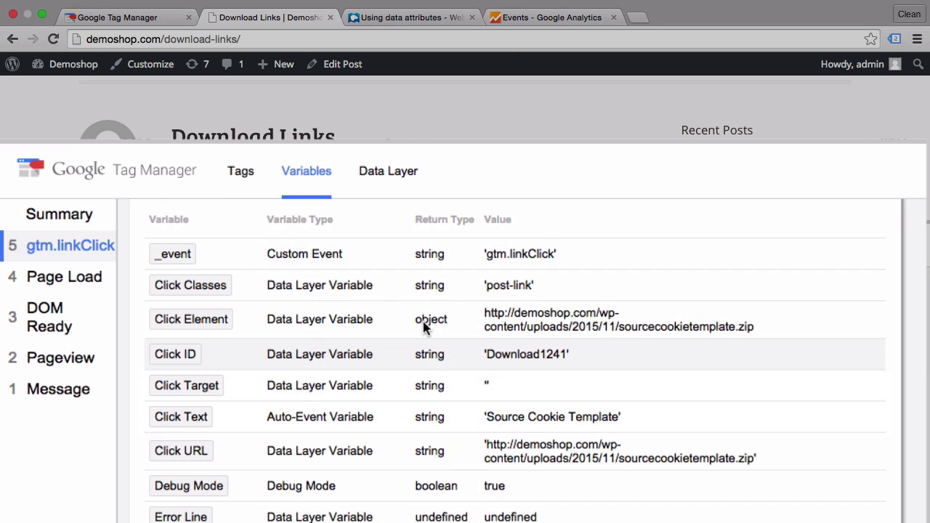
scroll(259, 387, down, 3)
scroll(260, 385, up, 3)
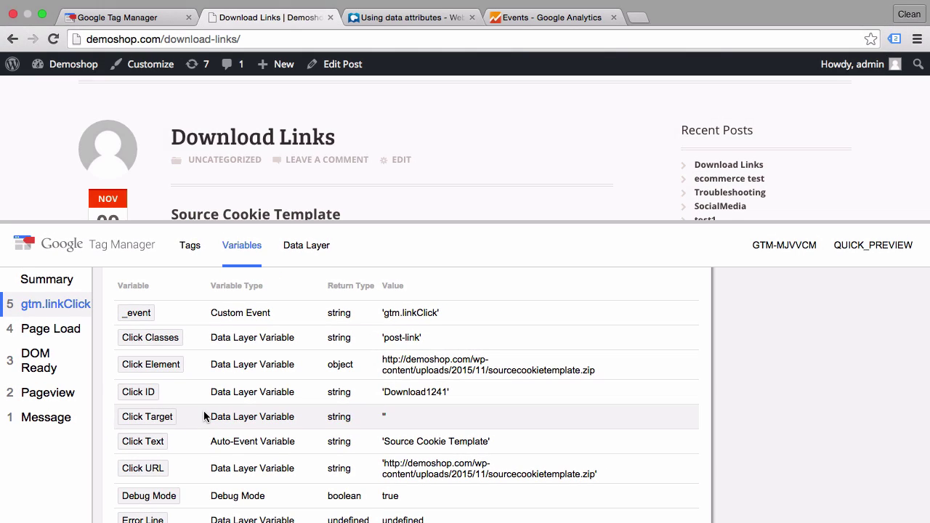
Create a Data Layer Variable reading gtm.element.dataset.eventcategory
click(120, 17)
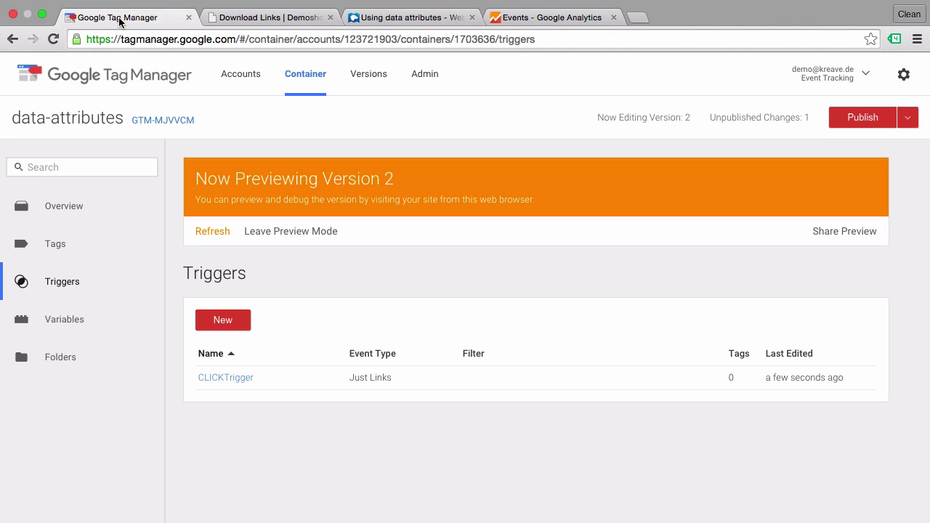
click(68, 320)
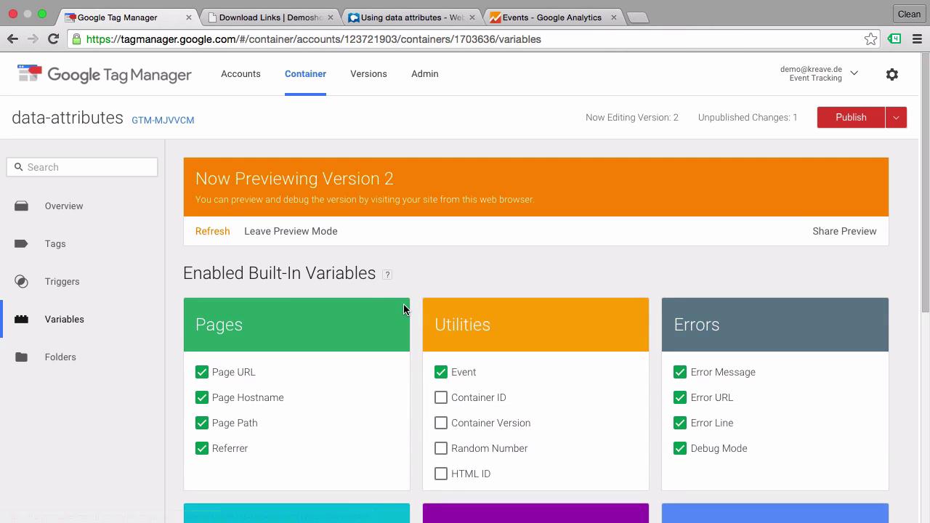
scroll(405, 307, down, 6)
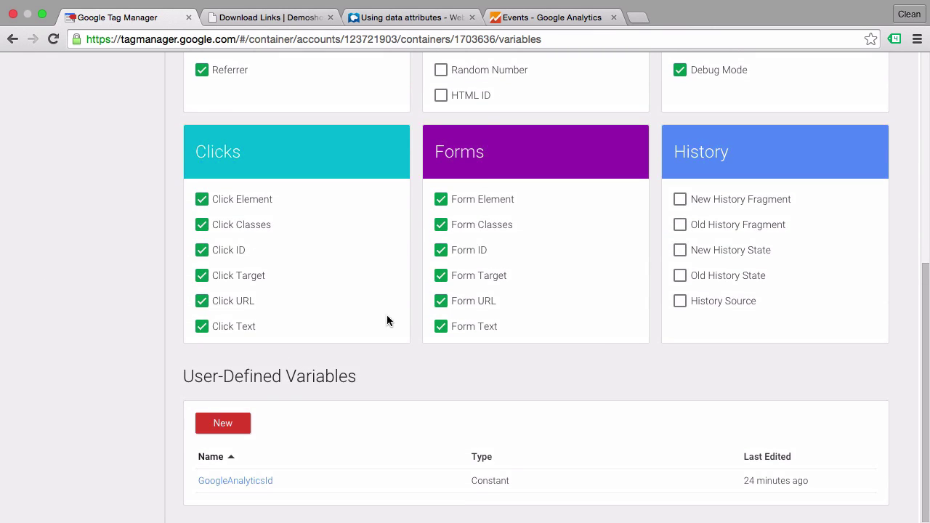
click(230, 430)
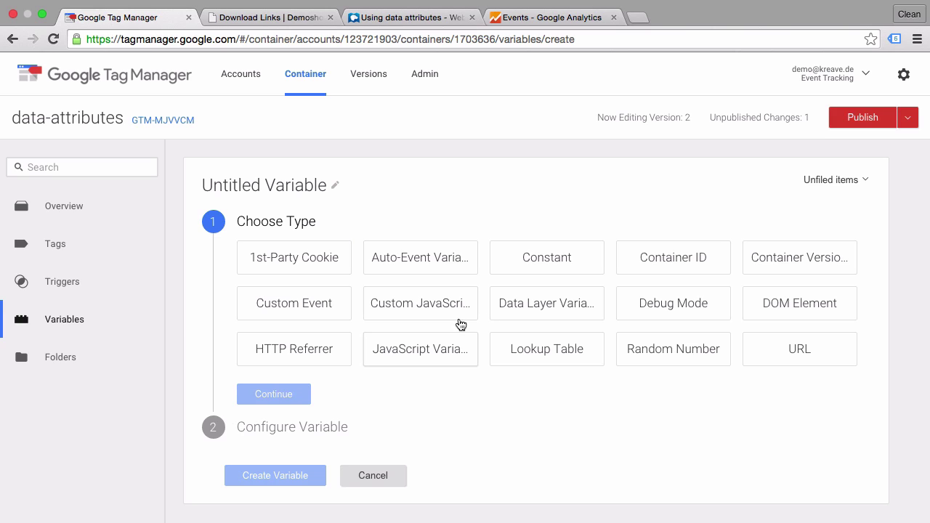
click(552, 315)
click(320, 349)
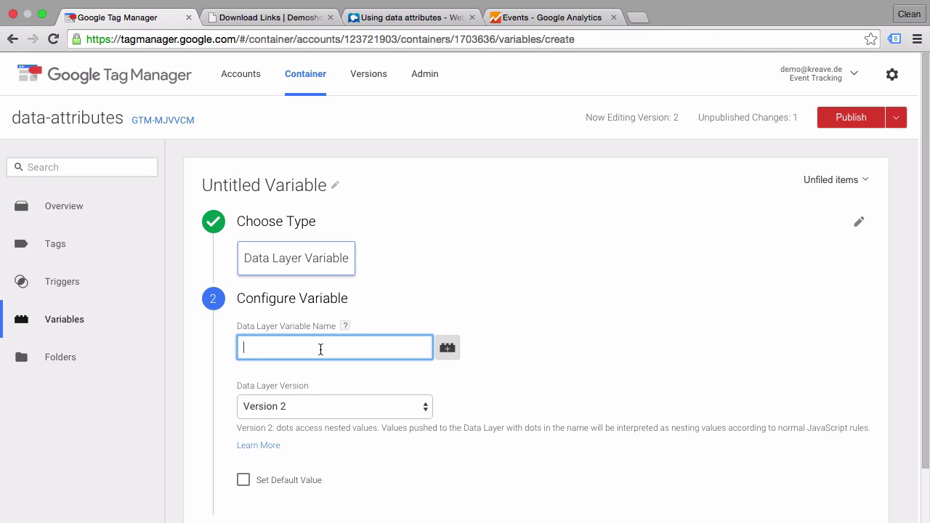
text(gtm.element.dataset.event)
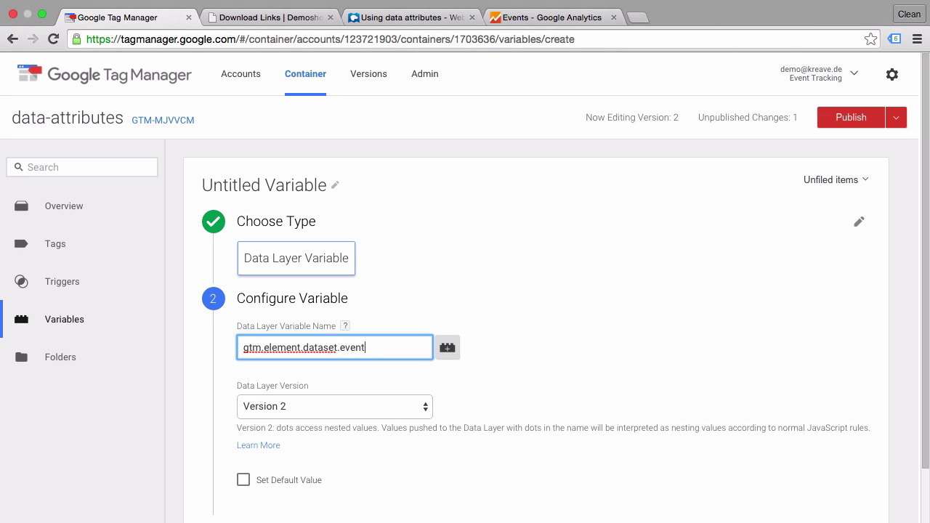
text(category)
Name the variable 'event category', give it default value notset, and save it
click(258, 180)
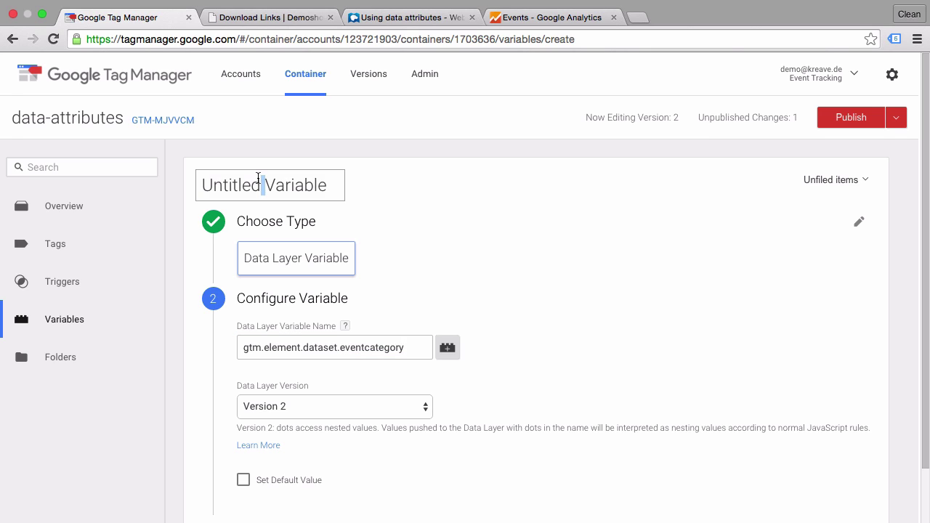
text(event)
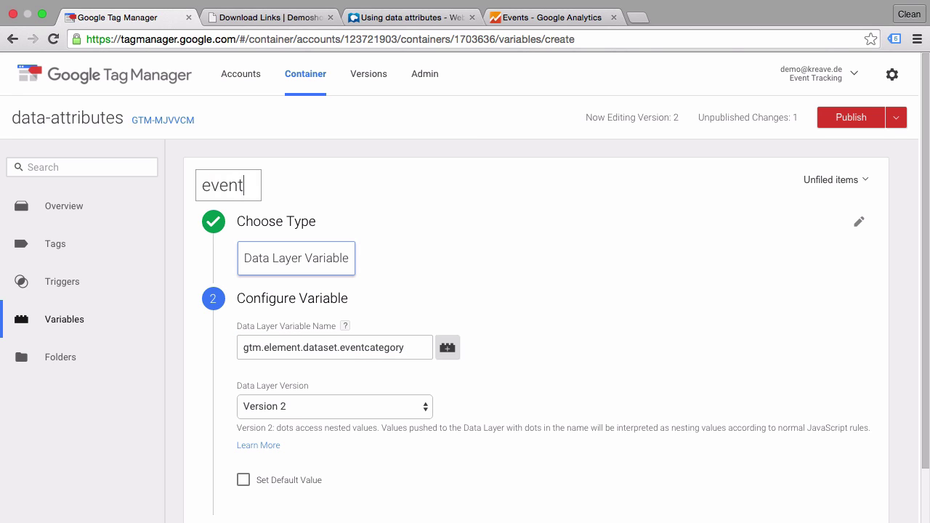
text( categor)
key(BackSpace)
key(BackSpace)
key(BackSpace)
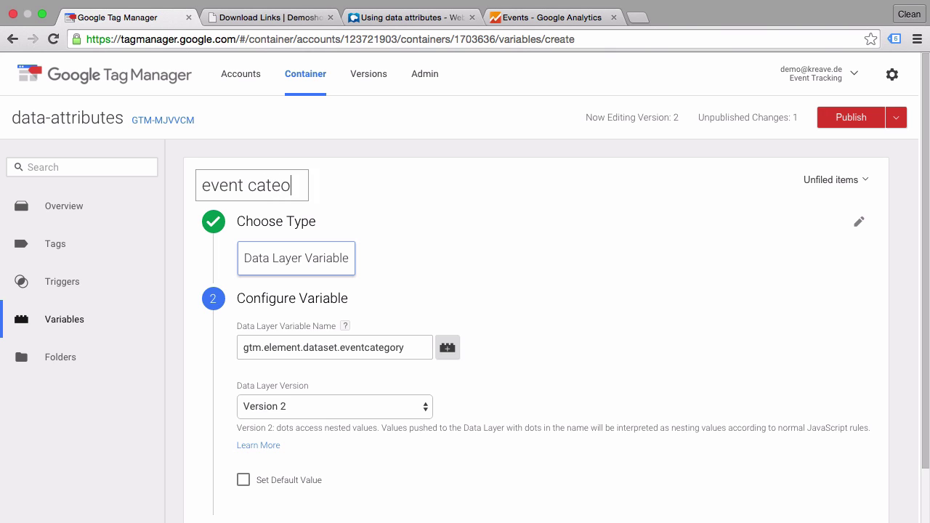
text(gory)
click(178, 354)
scroll(177, 360, down, 2)
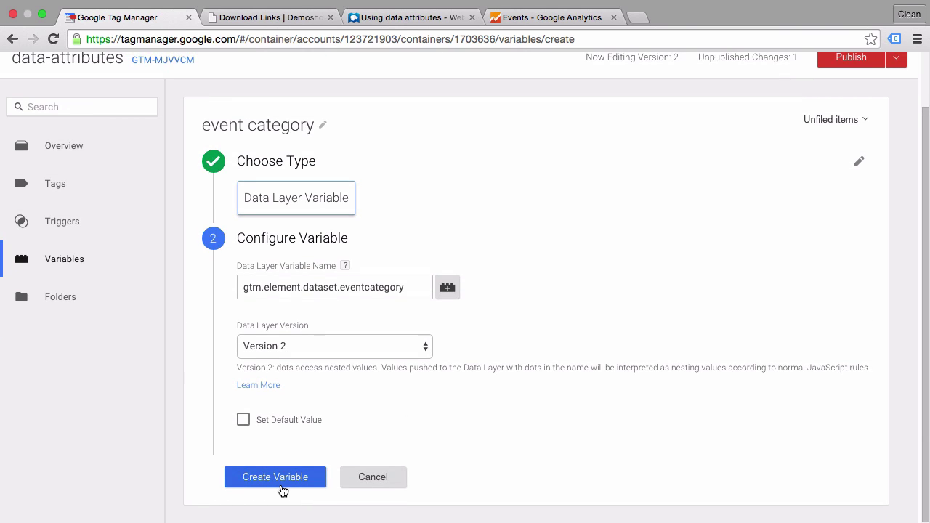
click(243, 420)
click(280, 463)
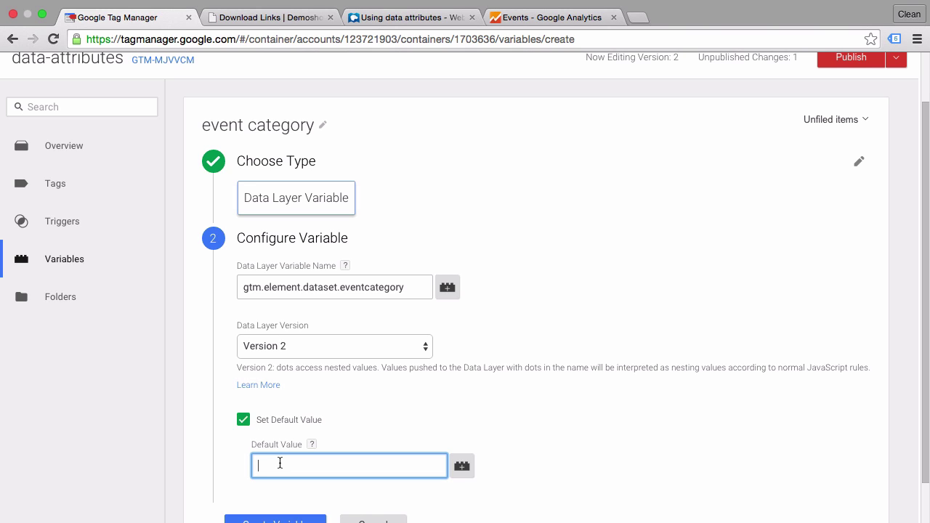
text(notset)
scroll(219, 465, down, 2)
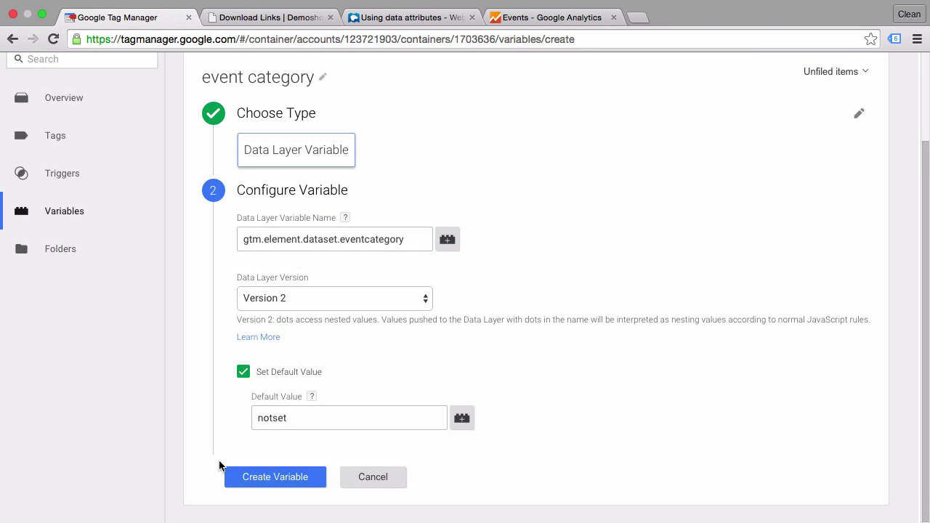
click(250, 483)
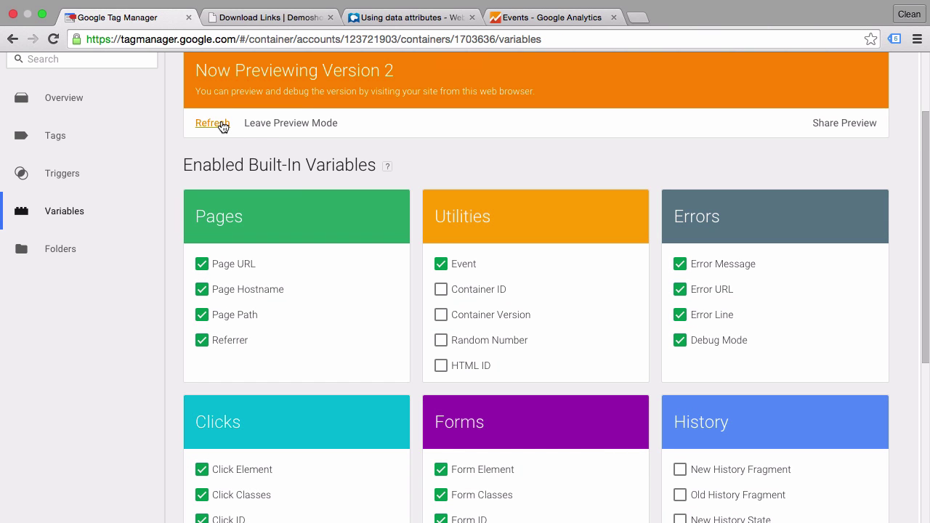
Refresh the preview, click the Source Cookie Template link, and check event category shows 'Download'
click(222, 124)
click(263, 17)
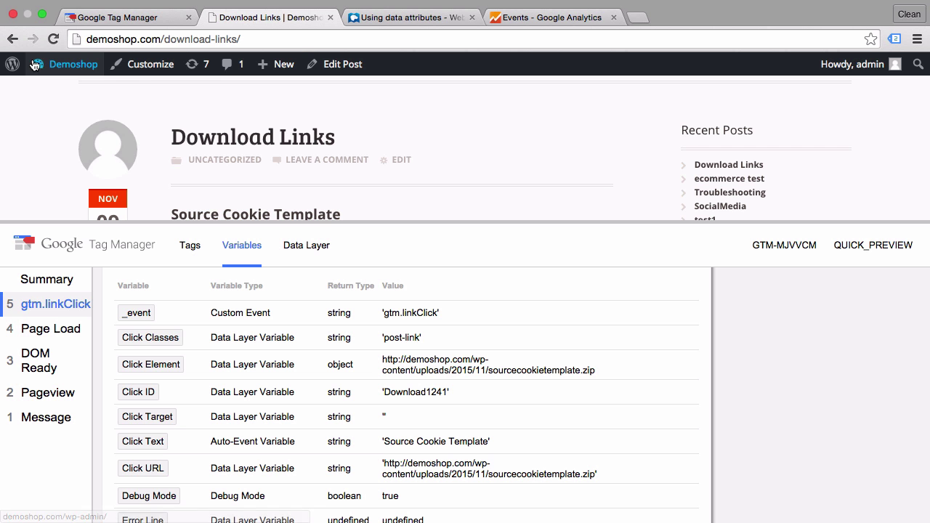
click(55, 40)
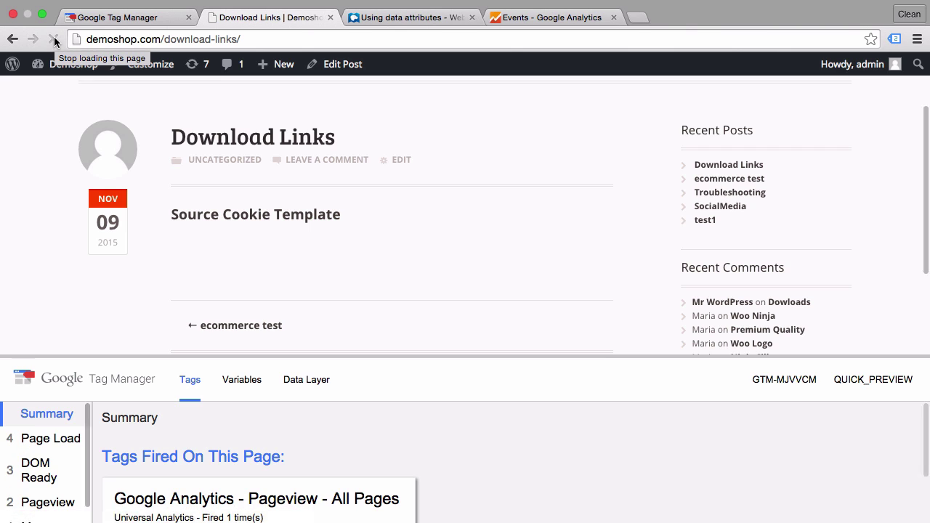
click(229, 217)
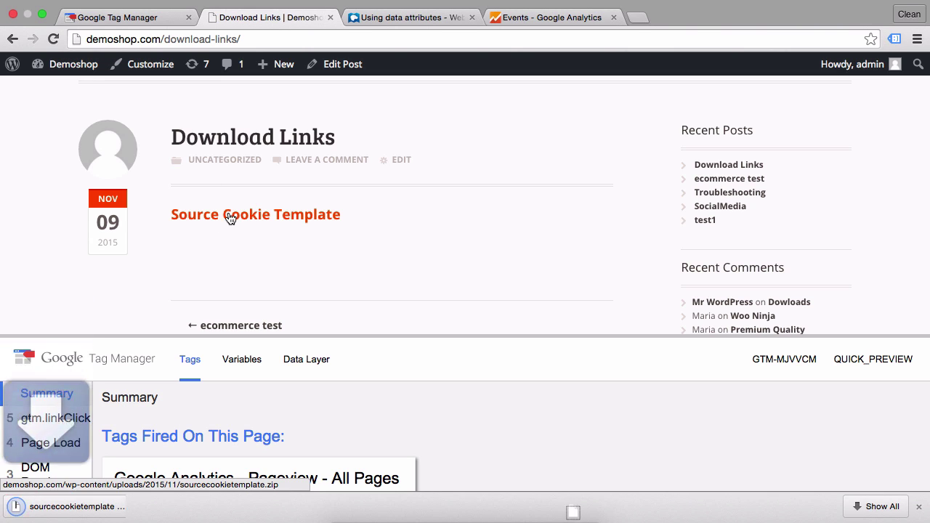
click(69, 426)
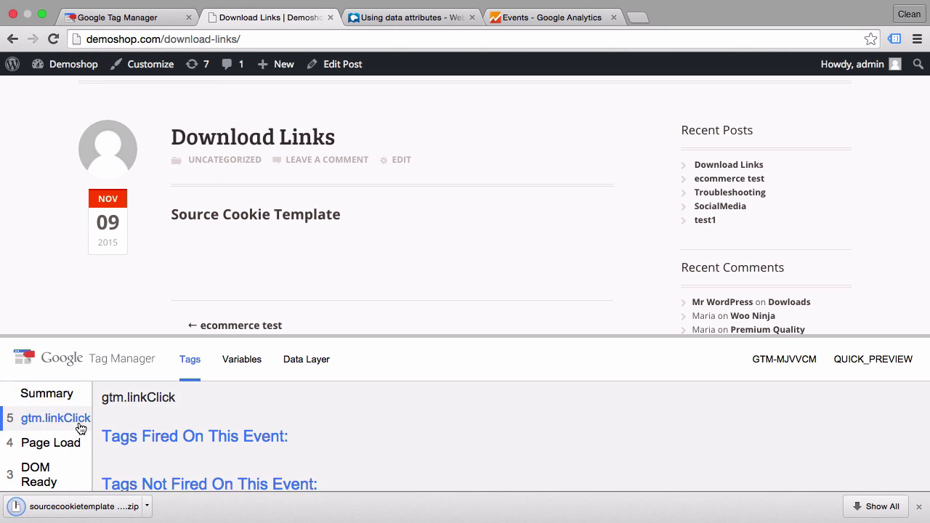
click(919, 508)
click(311, 343)
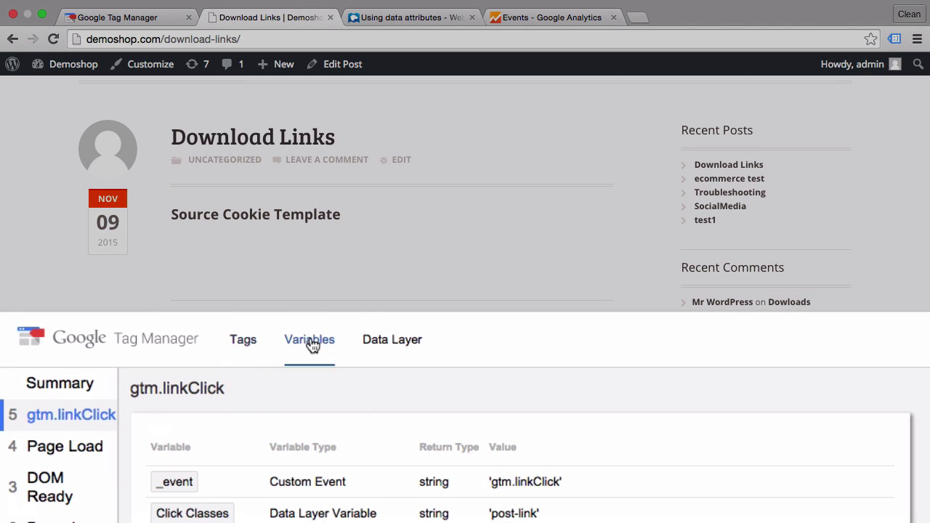
scroll(249, 436, down, 10)
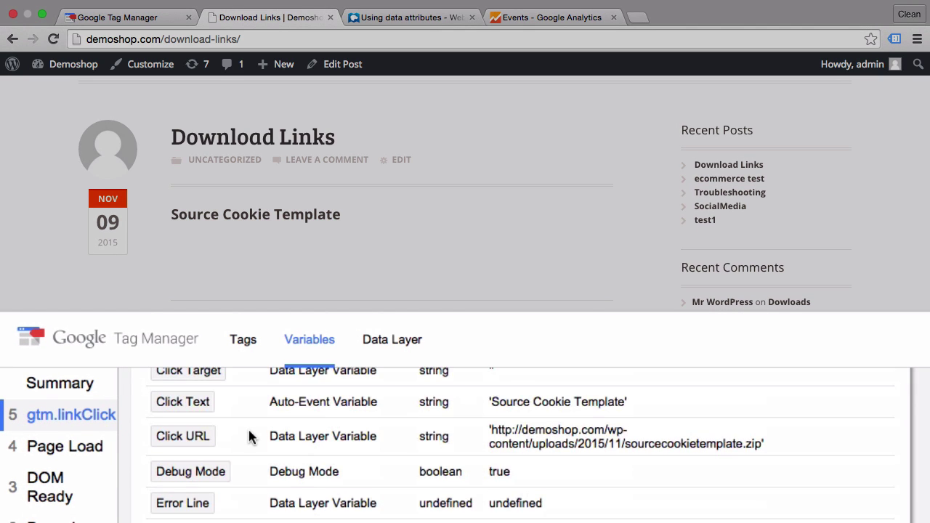
scroll(250, 436, down, 5)
scroll(249, 436, up, 2)
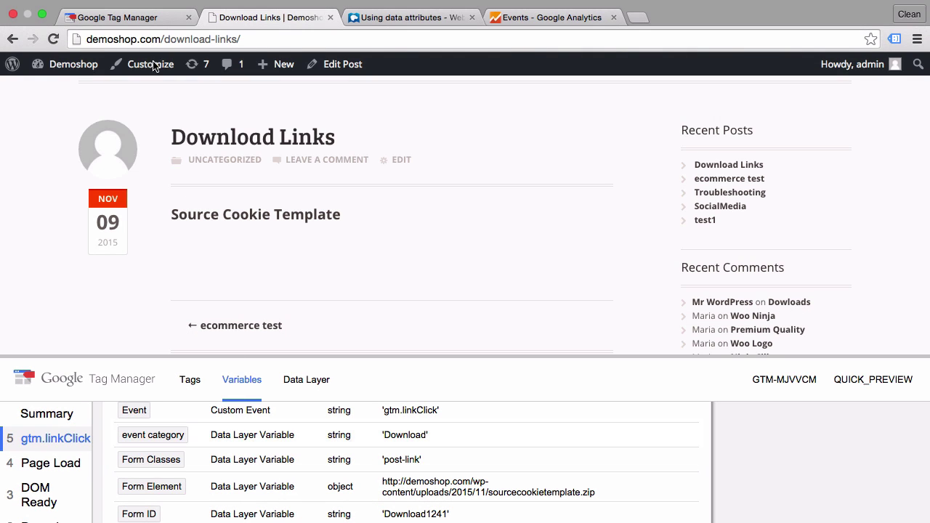
Go back to the Tag Manager variables and open the event category variable
click(134, 18)
scroll(178, 412, down, 5)
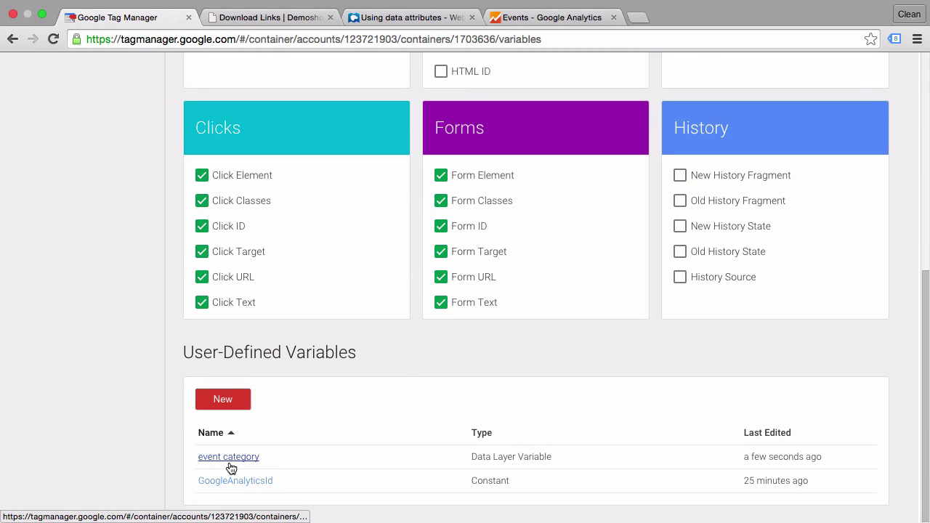
click(229, 457)
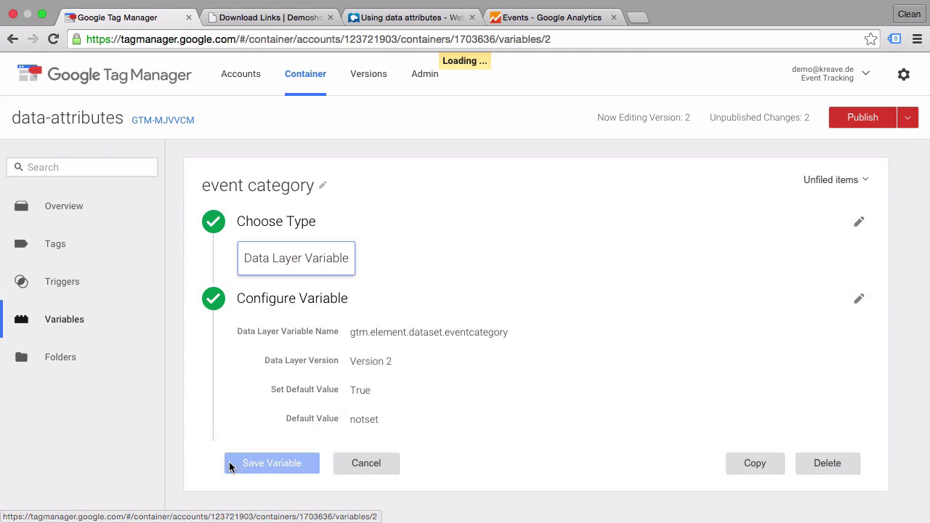
Copy the event category variable and rename the copy to 'event action'
click(759, 469)
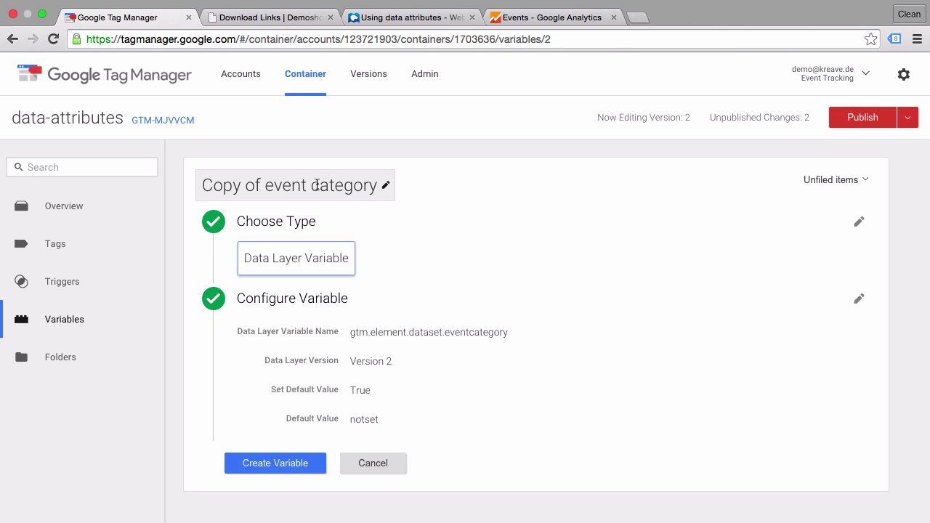
click(264, 186)
drag(264, 186, 172, 181)
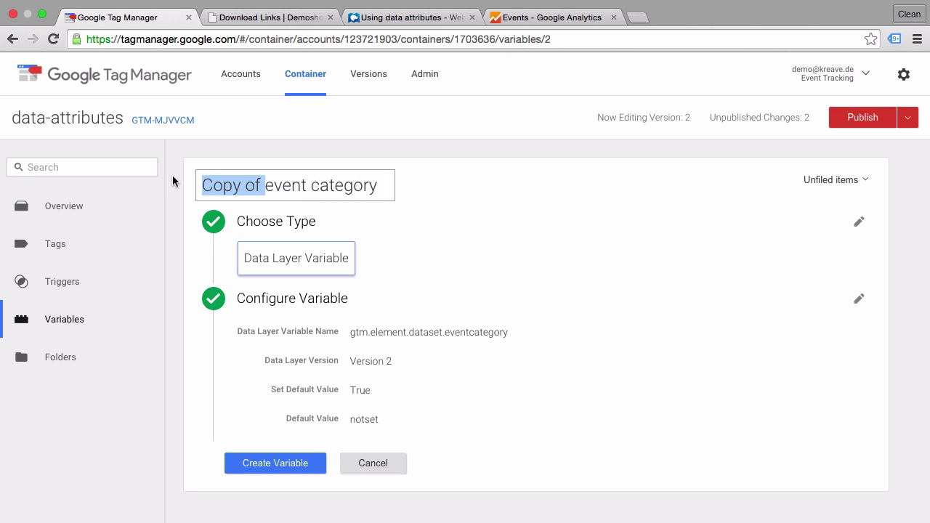
key(BackSpace)
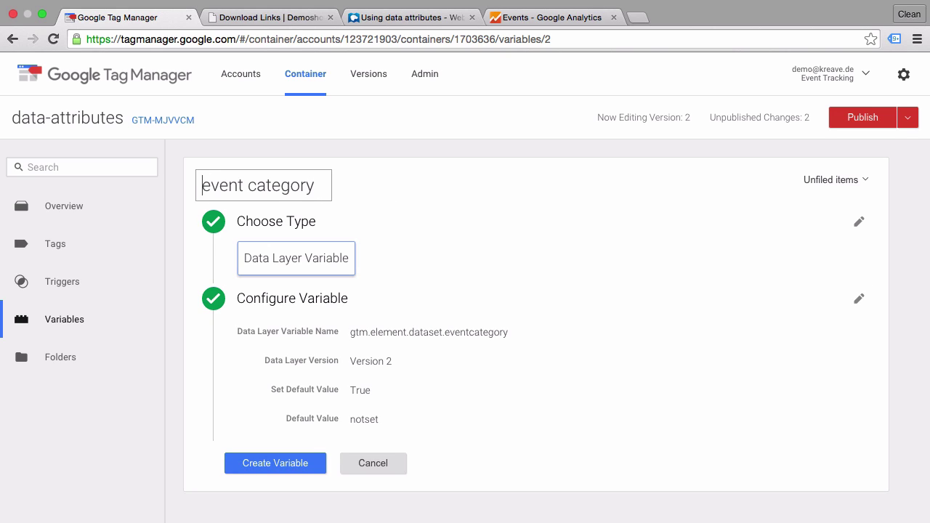
double_click(281, 186)
text(action)
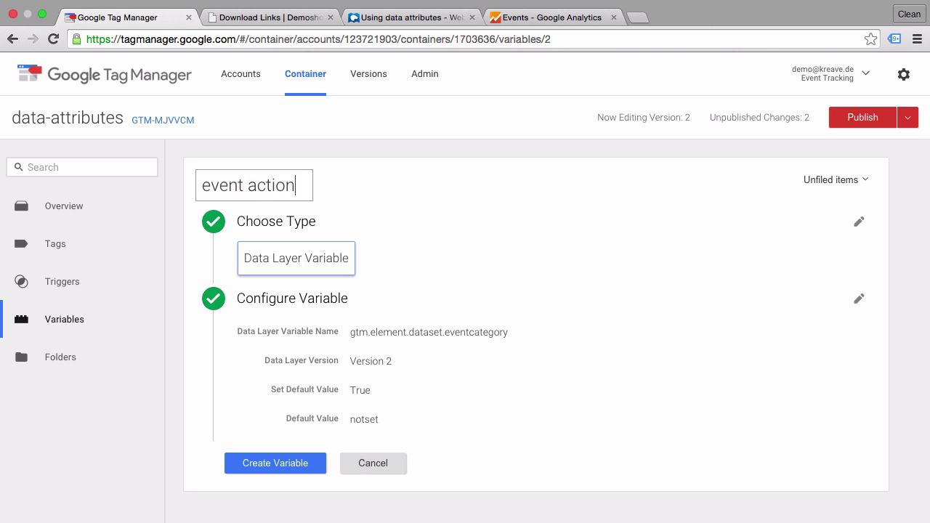
Point the variable at gtm.element.dataset.eventaction and create it
click(463, 334)
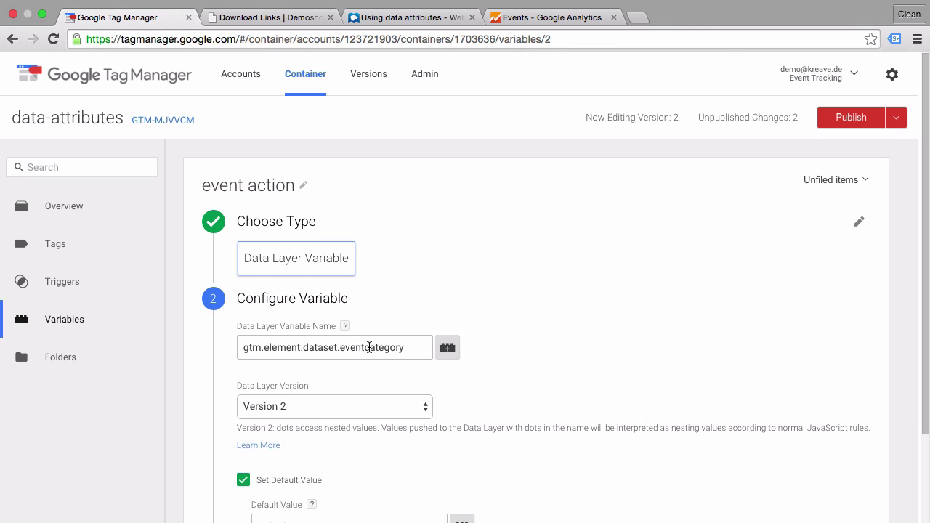
drag(366, 347, 437, 360)
text(action)
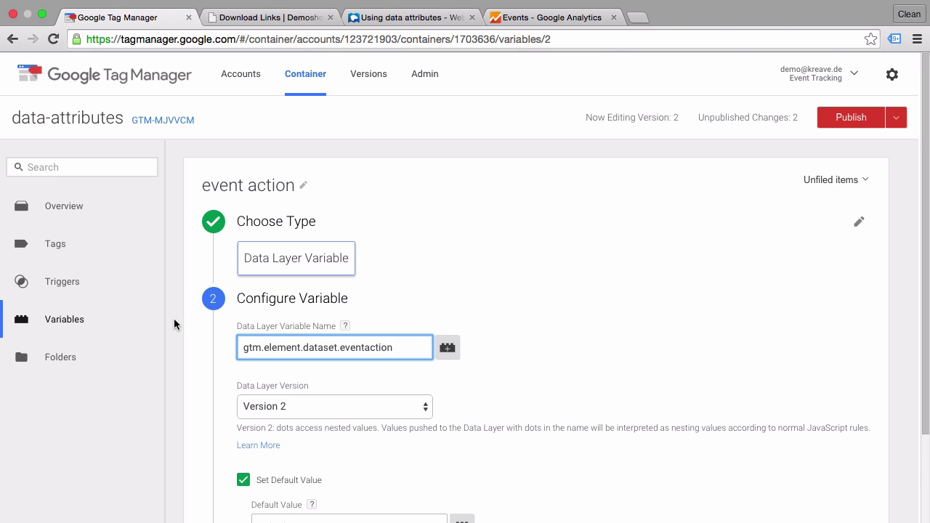
scroll(189, 341, down, 3)
click(299, 477)
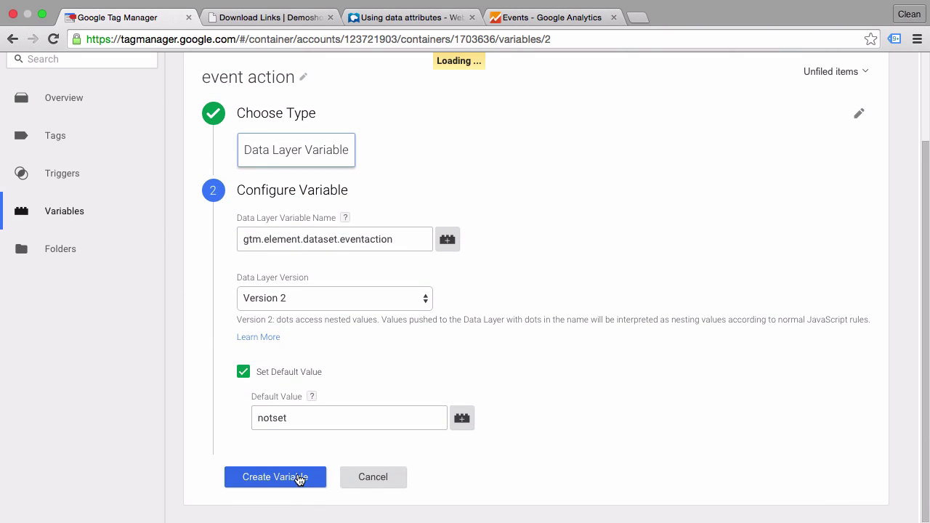
scroll(297, 478, down, 5)
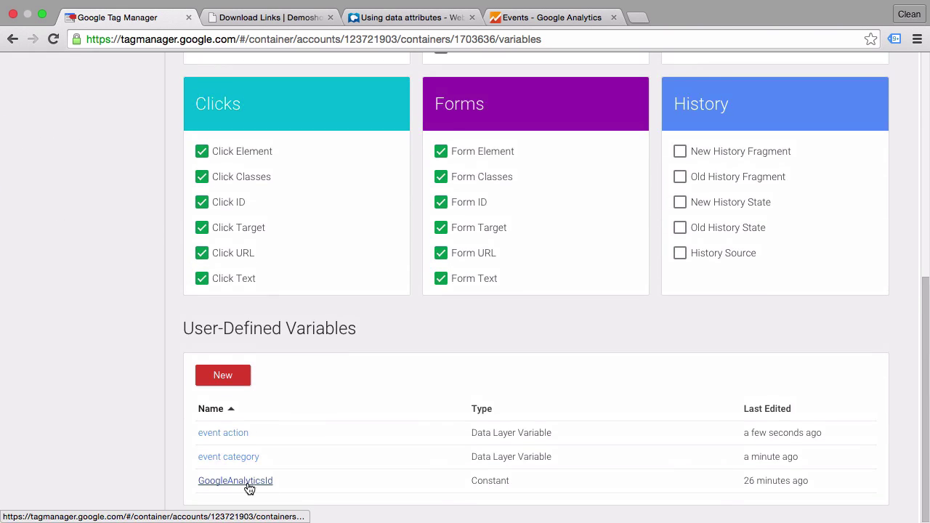
Copy the event action variable and rename the copy to 'event label'
click(229, 434)
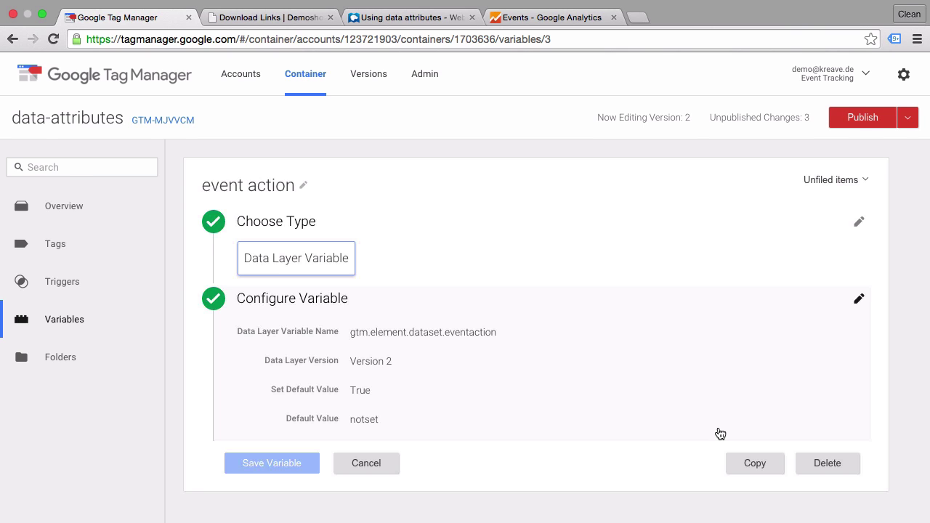
click(764, 468)
double_click(331, 181)
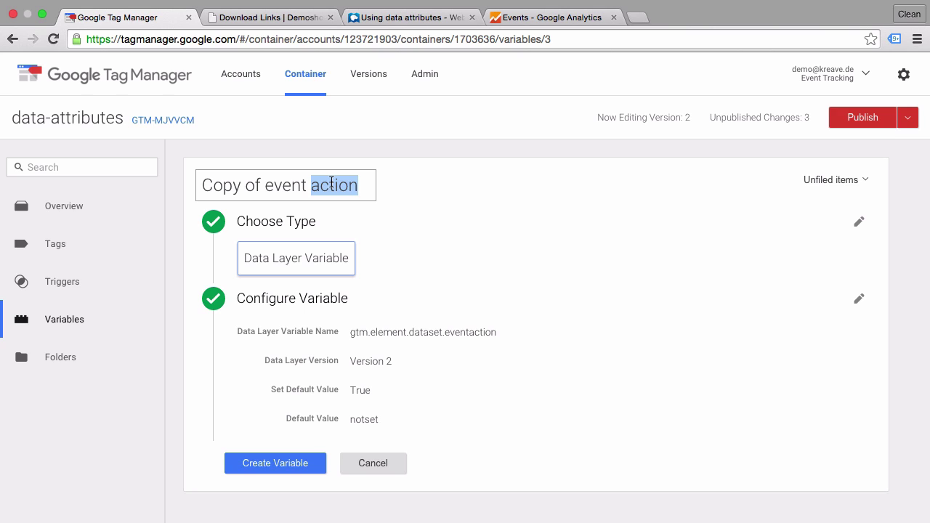
text(label)
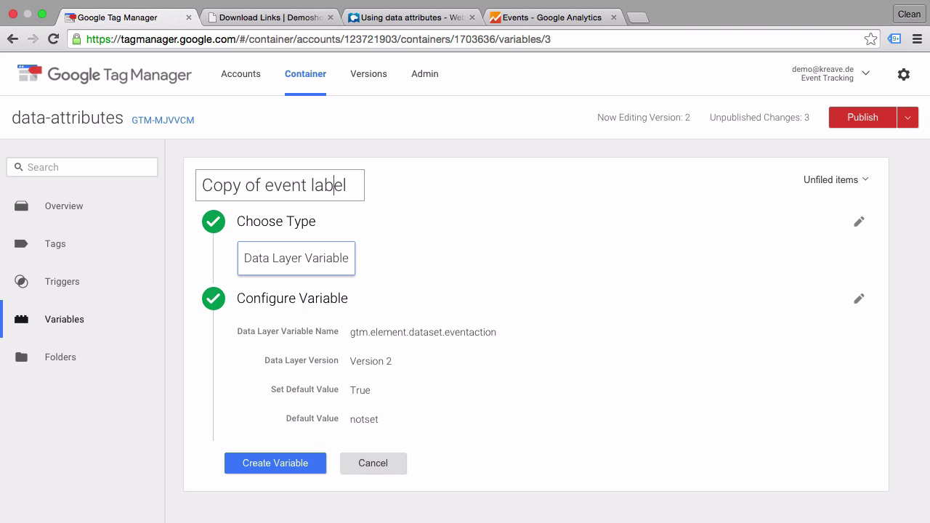
key(shift+Home)
key(BackSpace)
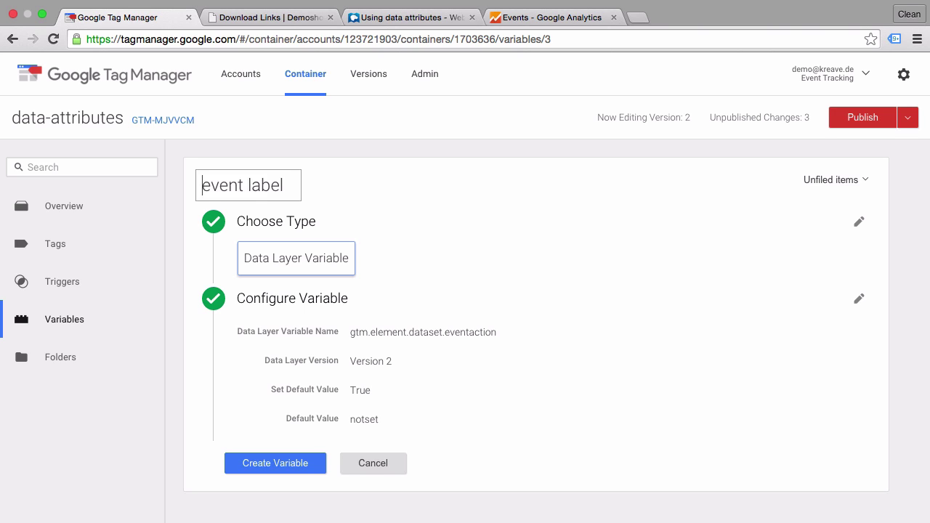
Point the variable at gtm.element.dataset.eventlabel and create it
click(415, 318)
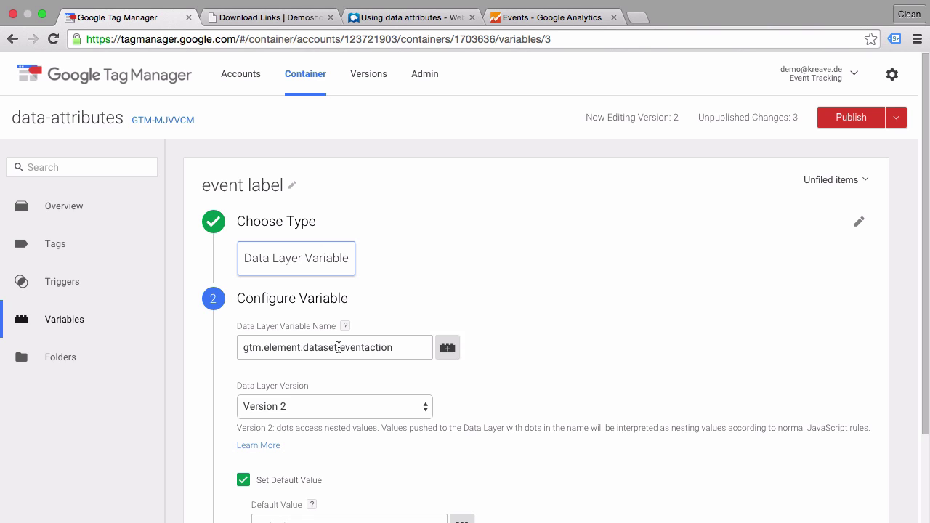
drag(393, 347, 365, 347)
text(label)
scroll(267, 378, down, 3)
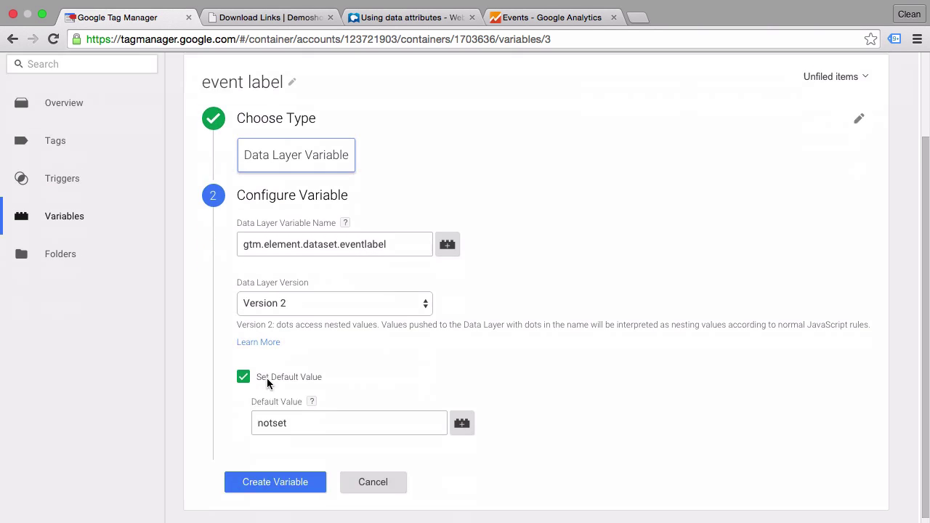
click(256, 479)
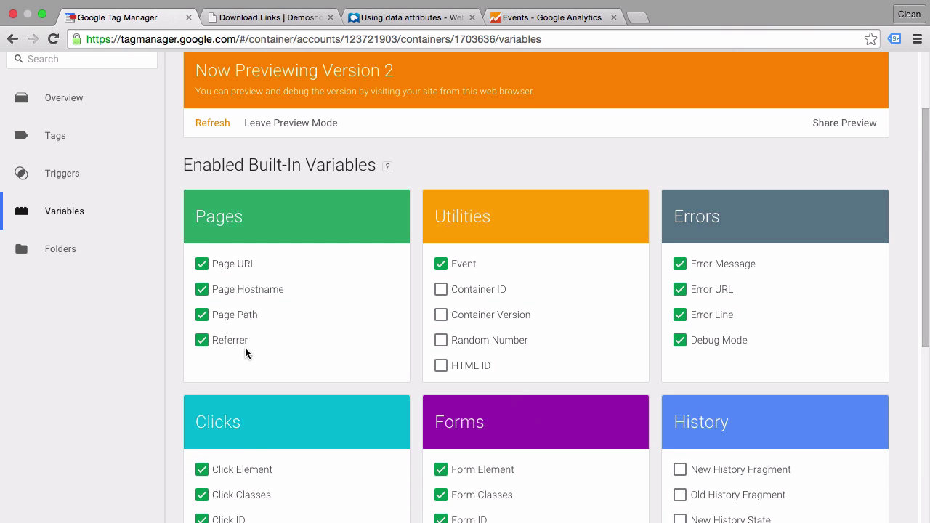
Refresh the preview, reload the Download Links page and click the Source Cookie Template link
click(213, 125)
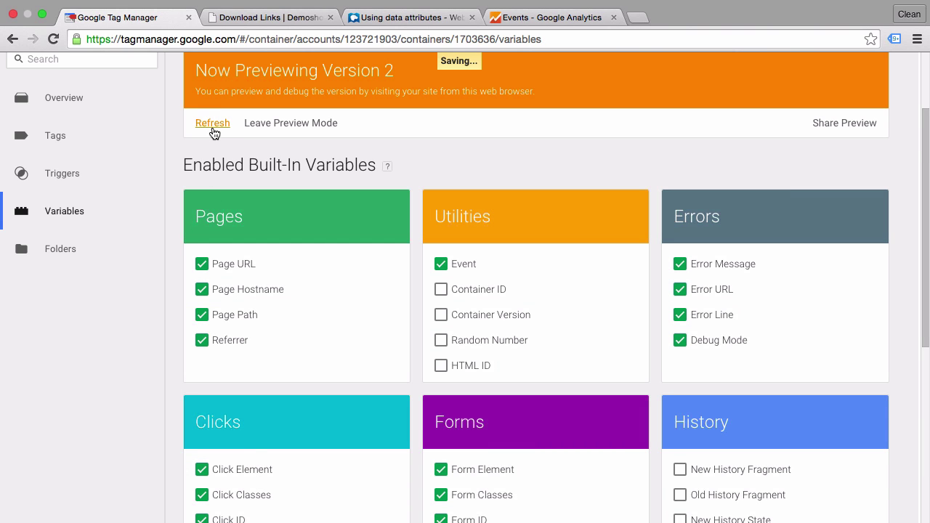
click(251, 17)
click(54, 40)
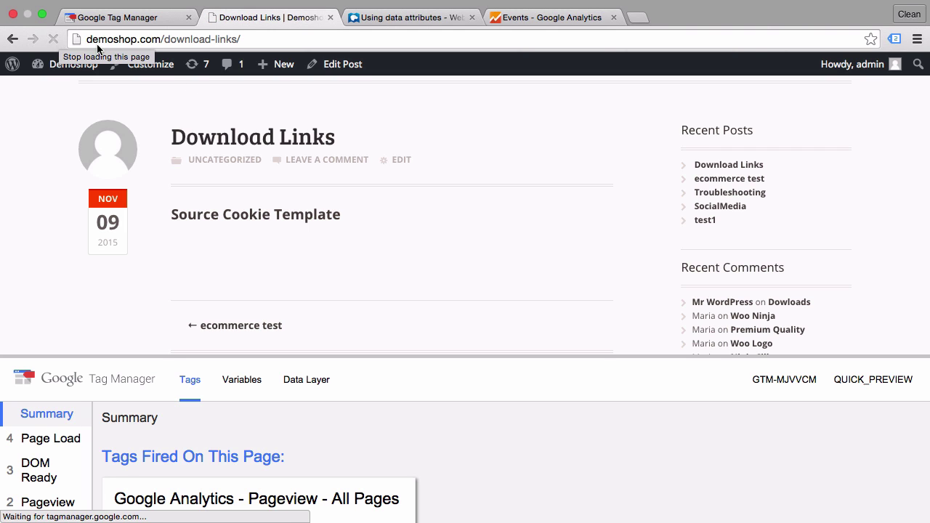
click(252, 212)
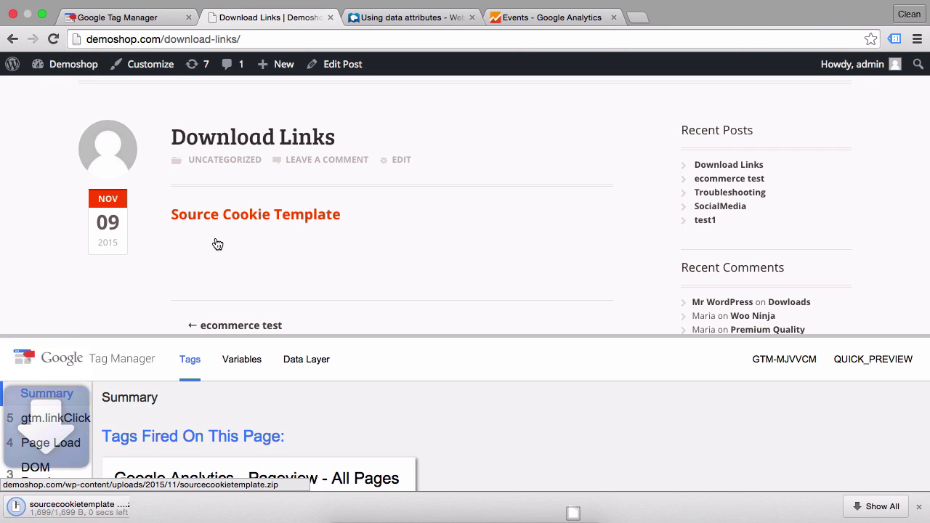
click(923, 506)
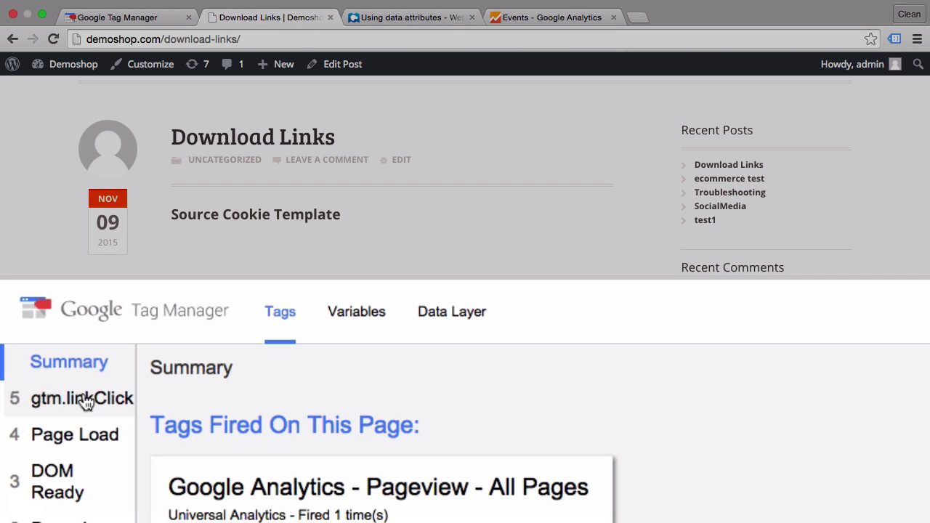
Check the gtm.linkClick variables: category 'Download', action 'Source Cookie Template', label 'Download Links'
click(58, 440)
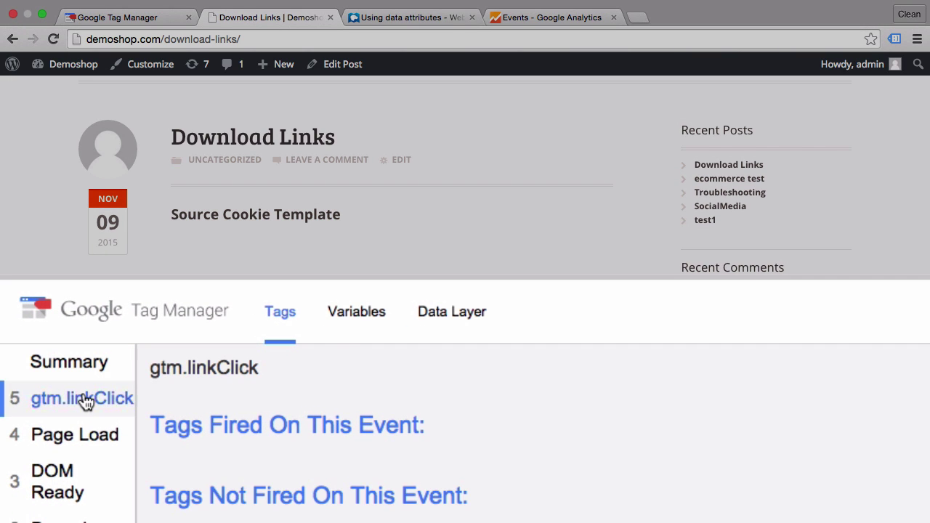
click(357, 319)
scroll(322, 407, down, 3)
scroll(322, 407, down, 6)
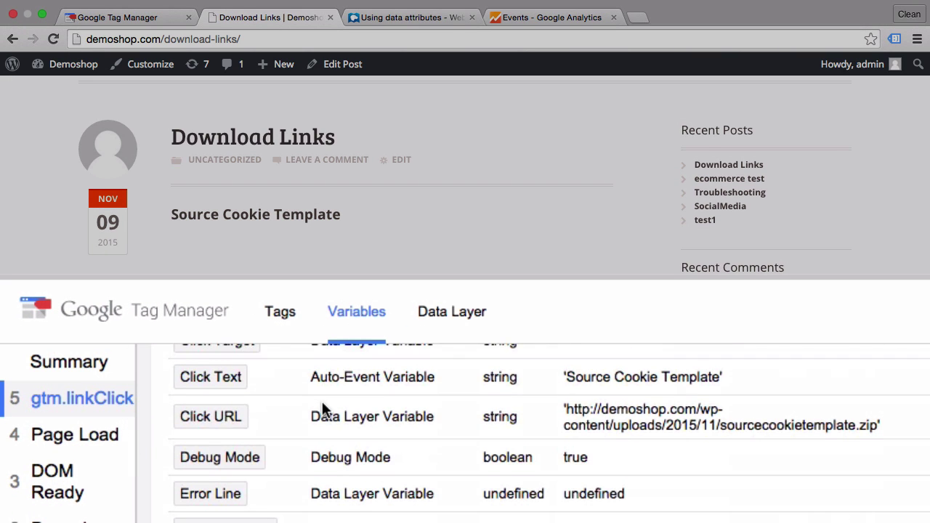
scroll(322, 407, up, 1)
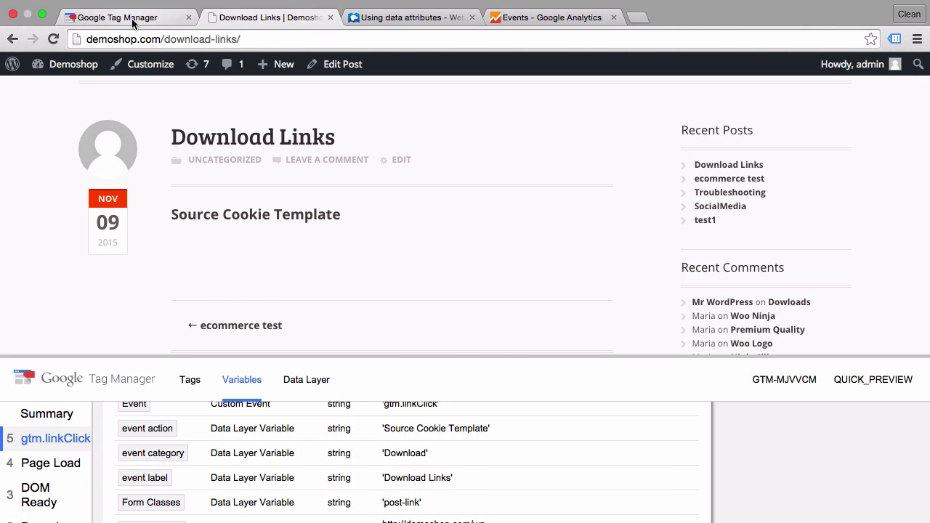
Open the CLICKTrigger trigger and change its name to 'Download Link'
click(132, 18)
click(92, 182)
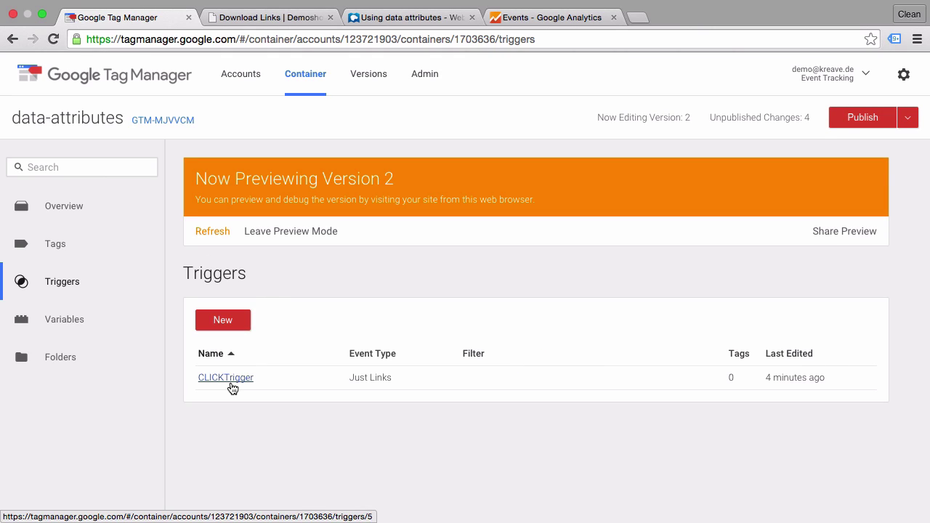
click(227, 379)
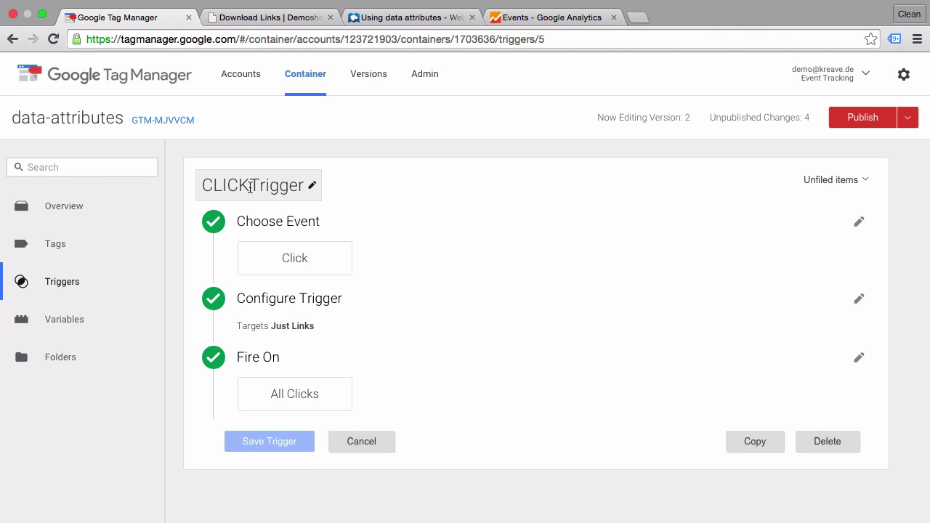
click(250, 187)
drag(248, 186, 189, 180)
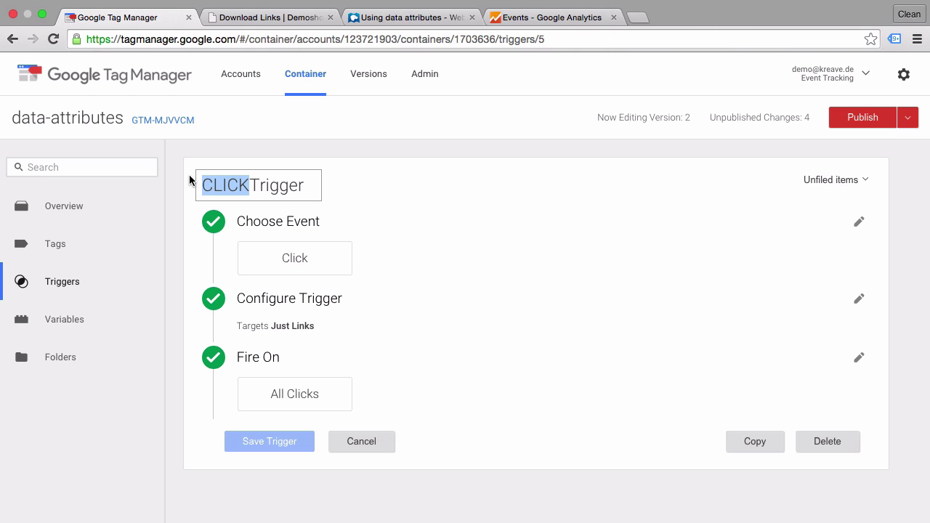
text(Do)
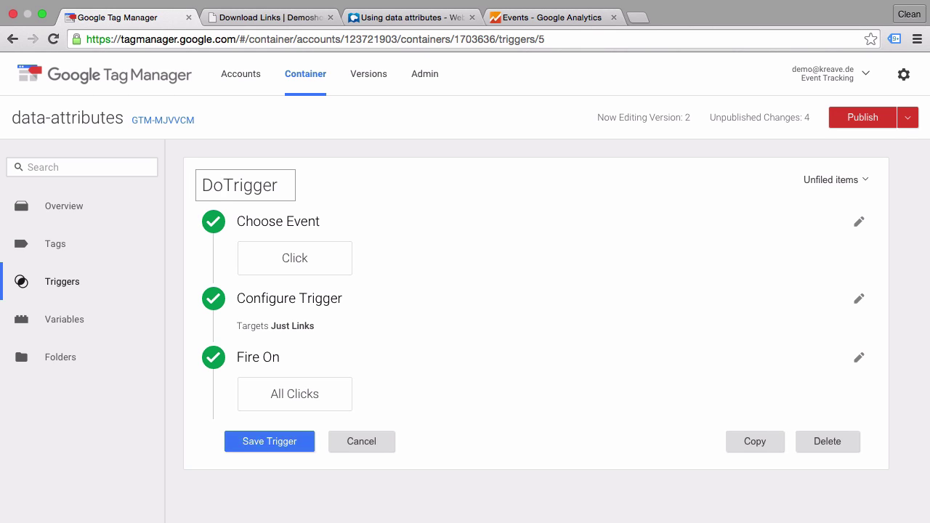
text(w)
text(nload Link)
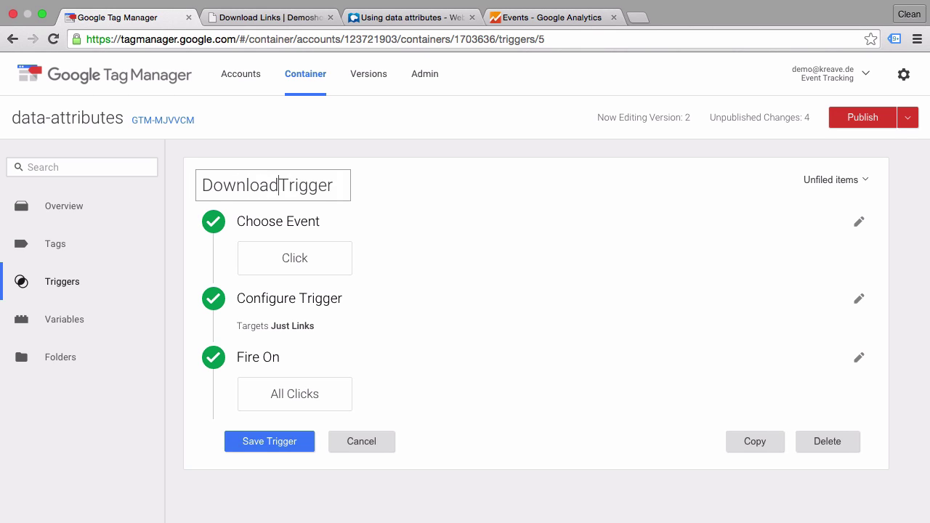
key(shift+Right)
key(shift+Right)
key(shift+Right)
key(shift+Right)
key(shift+Right)
key(shift+Right)
key(shift+Right)
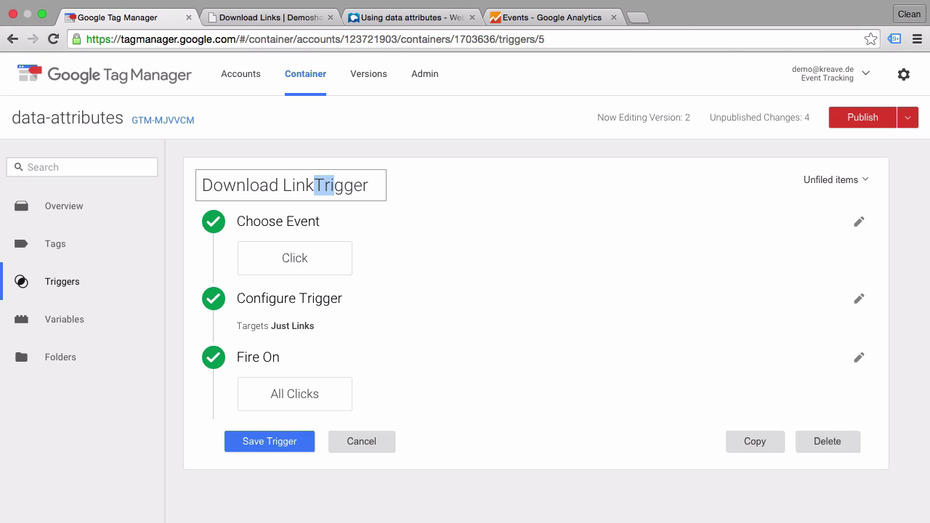
key(BackSpace)
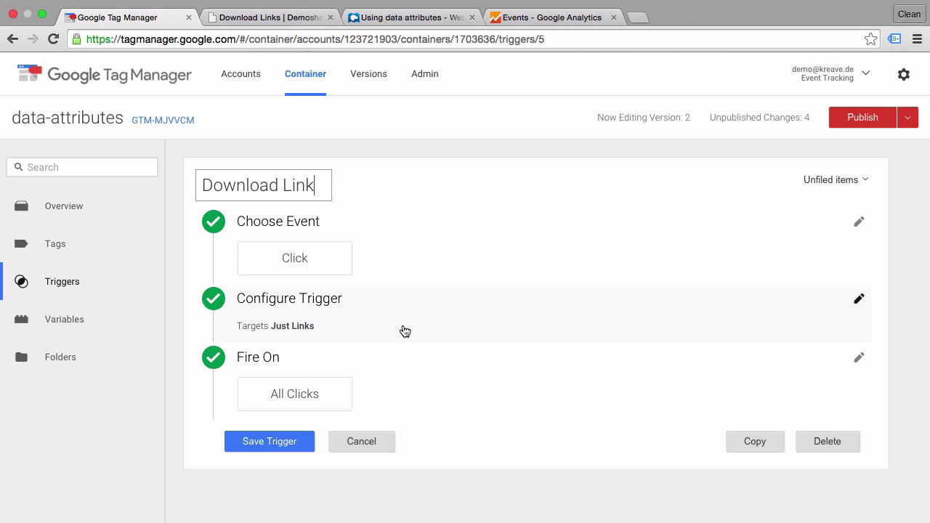
Fire Download Link on Some Clicks where event category does not equal notset, and save it
click(396, 385)
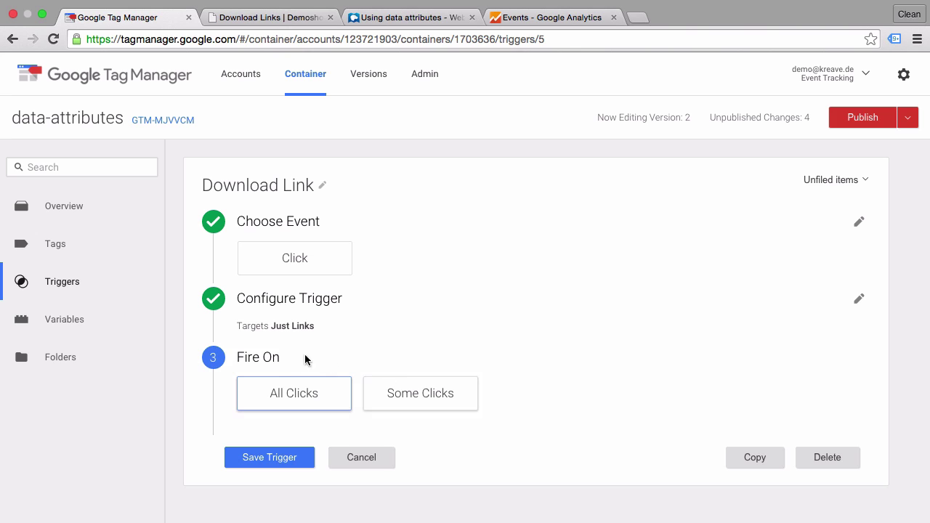
click(436, 404)
click(309, 410)
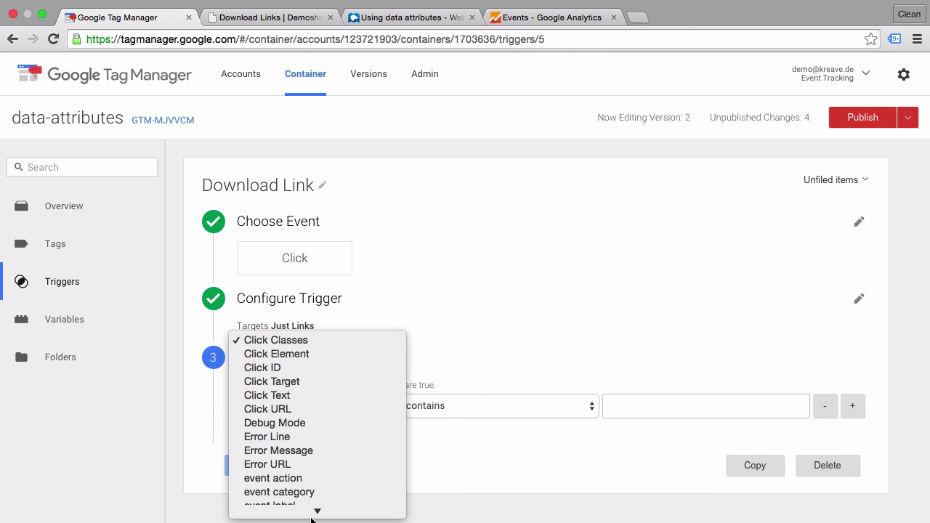
click(303, 333)
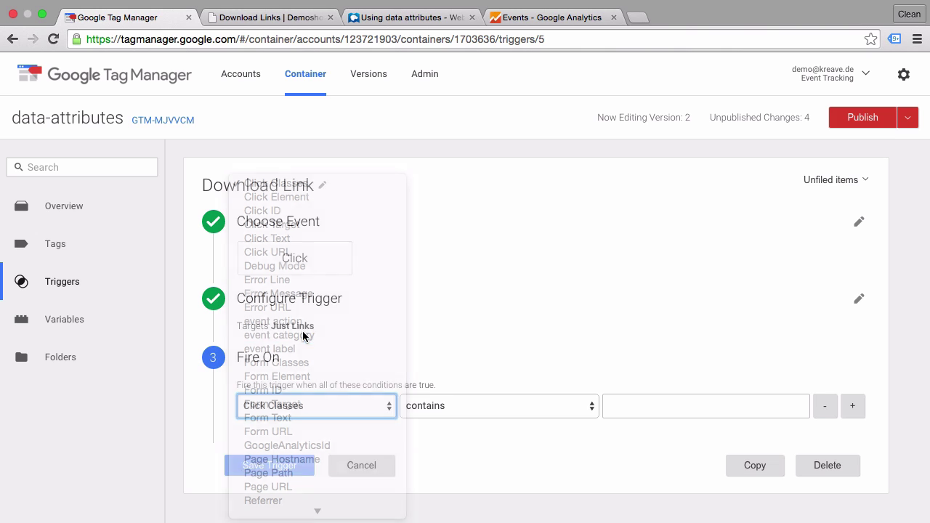
click(430, 409)
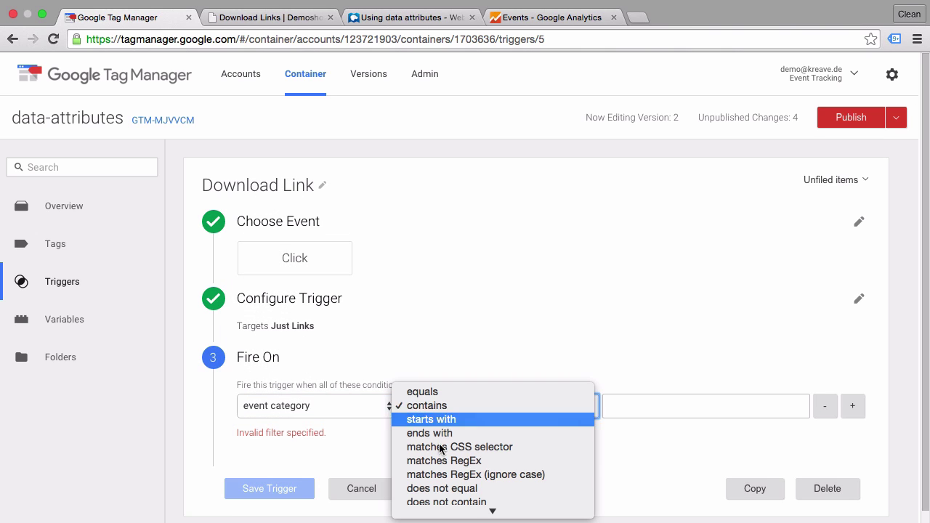
click(470, 397)
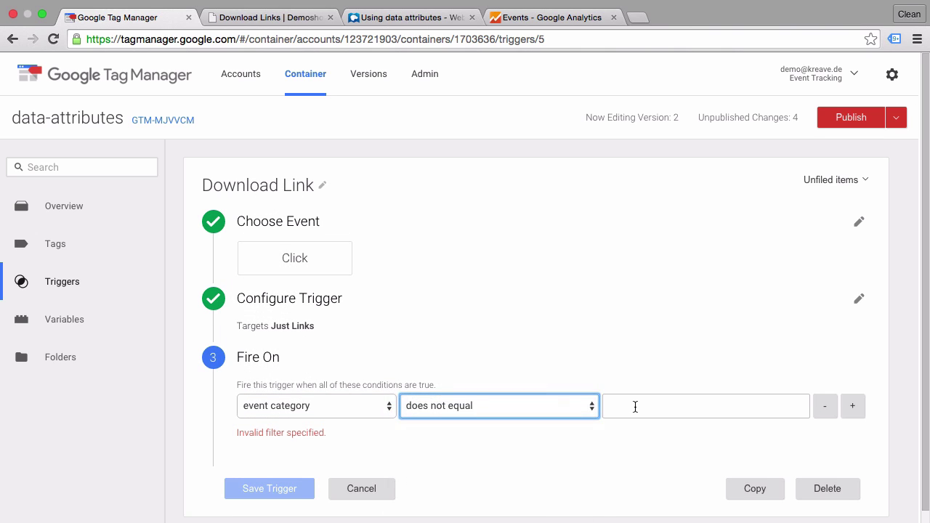
click(636, 406)
text(notset)
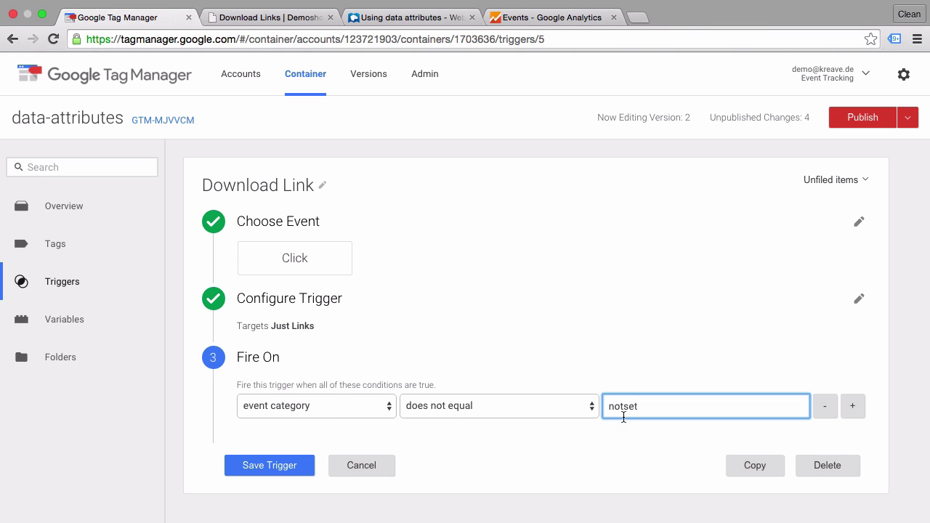
click(256, 465)
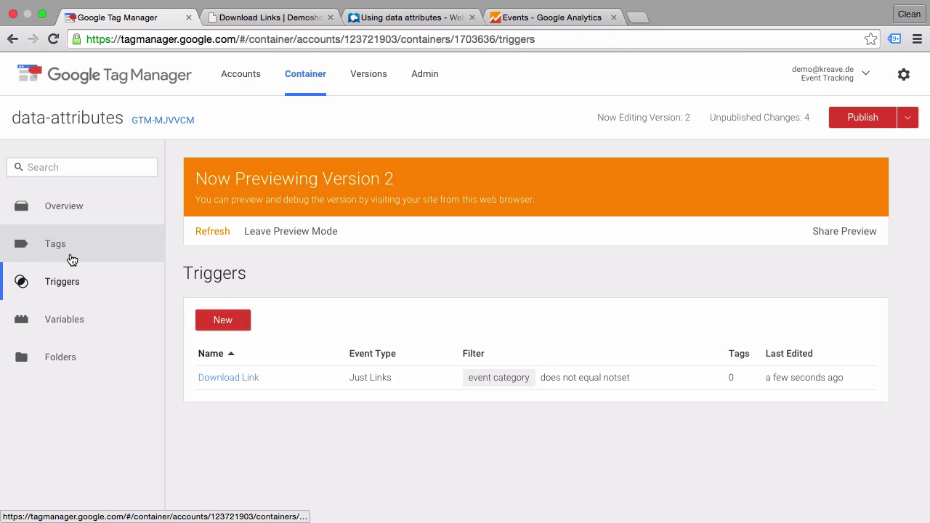
click(69, 259)
Create a new tag named 'Google Analytics - Event - Download Links'
click(231, 325)
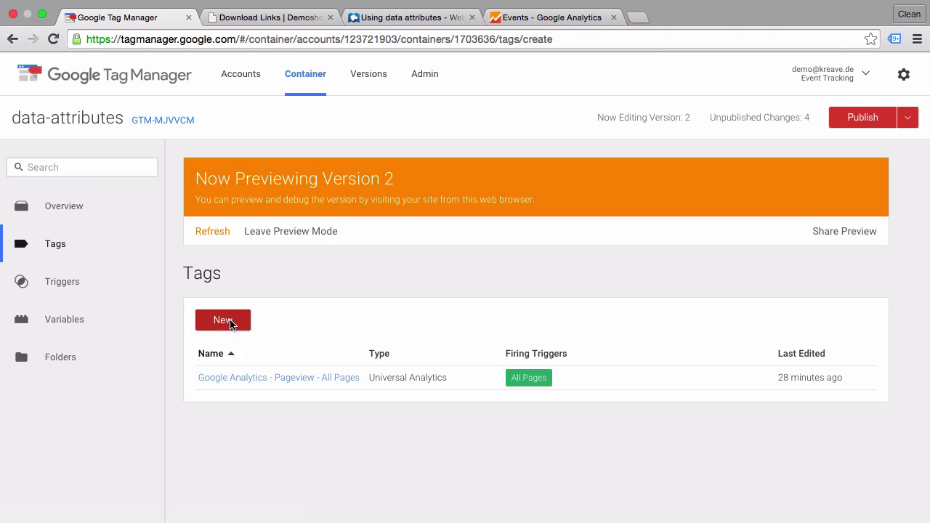
click(245, 184)
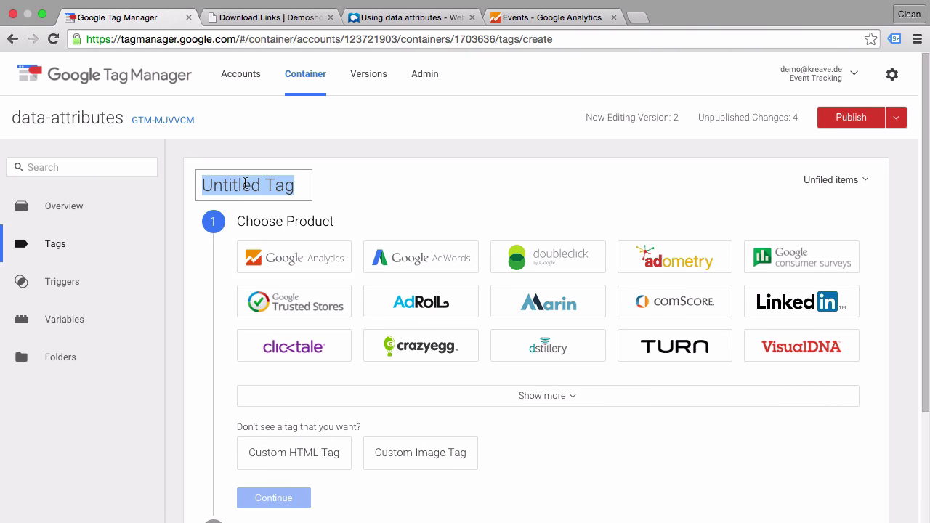
text(Google Anal)
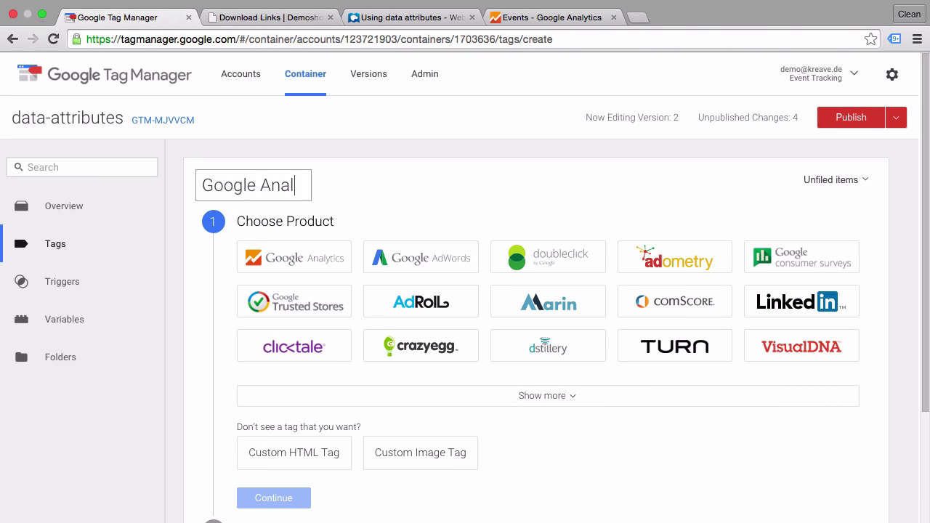
text(ytics -)
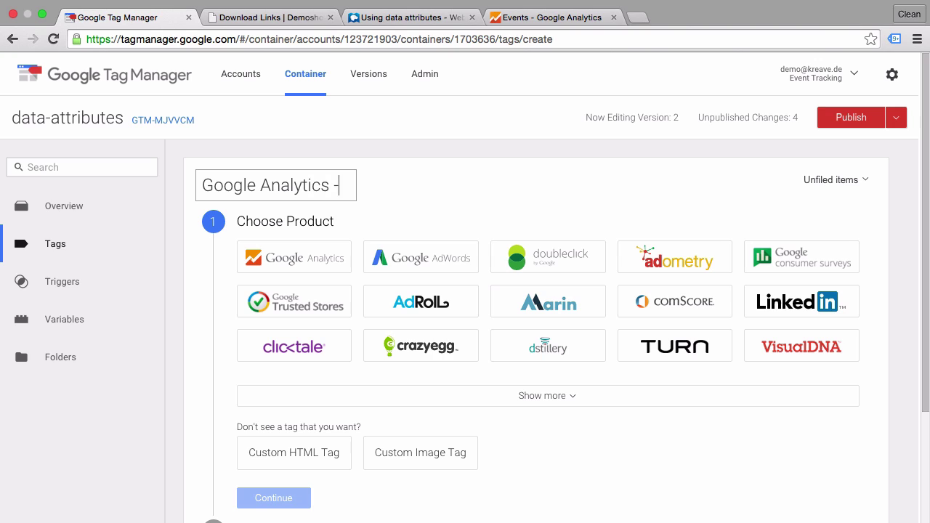
text( Even)
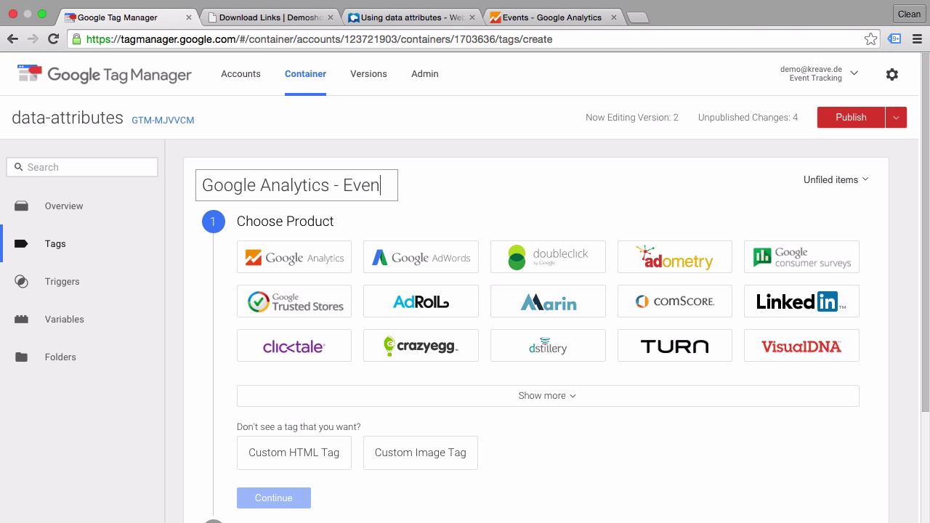
text(t - Dow)
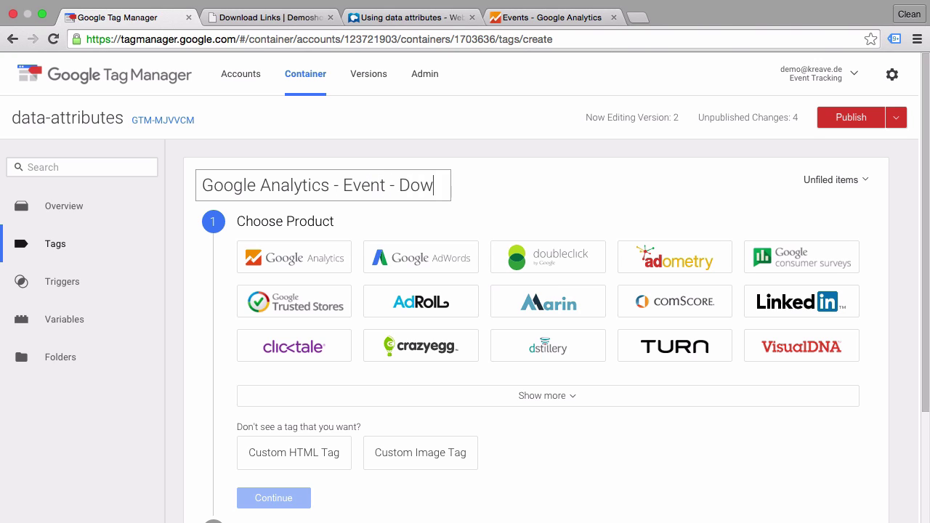
text(nload Links)
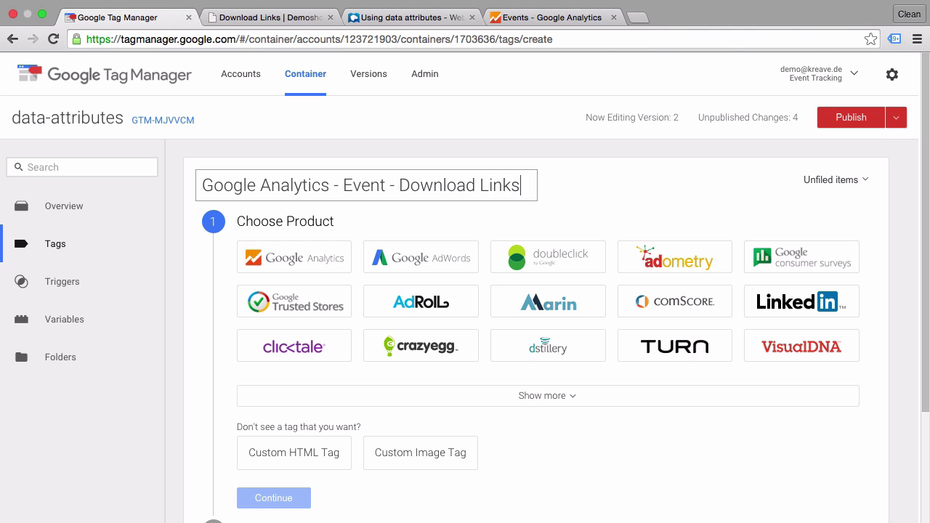
Make it a Universal Analytics tag with Tracking ID {{GoogleAnalyticsId}}
click(289, 274)
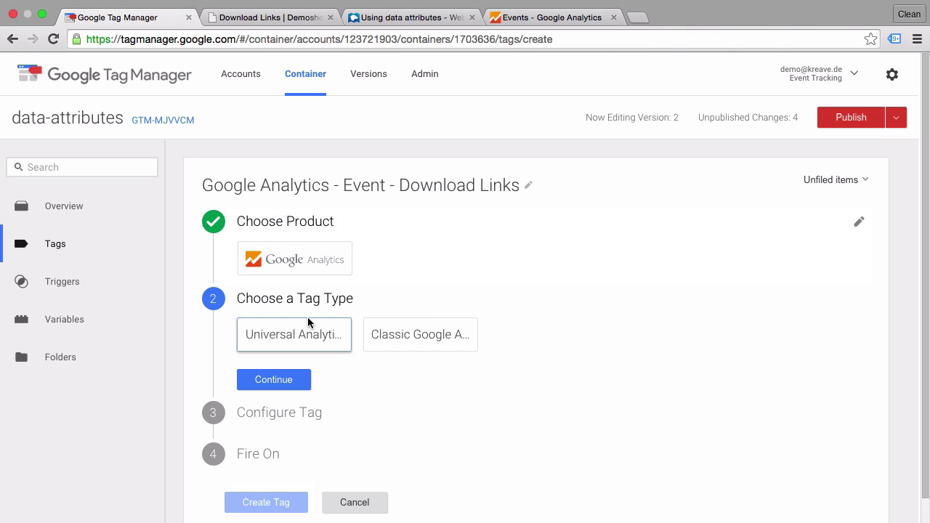
click(303, 335)
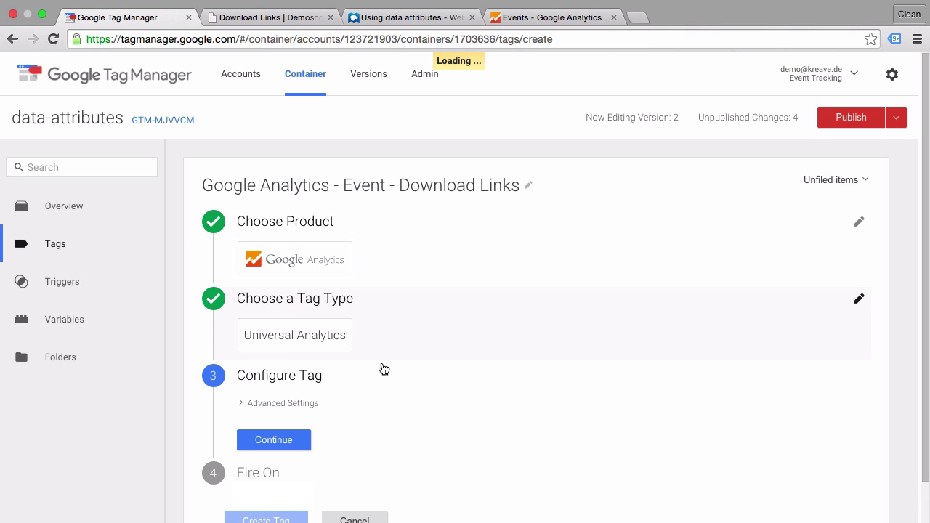
click(360, 434)
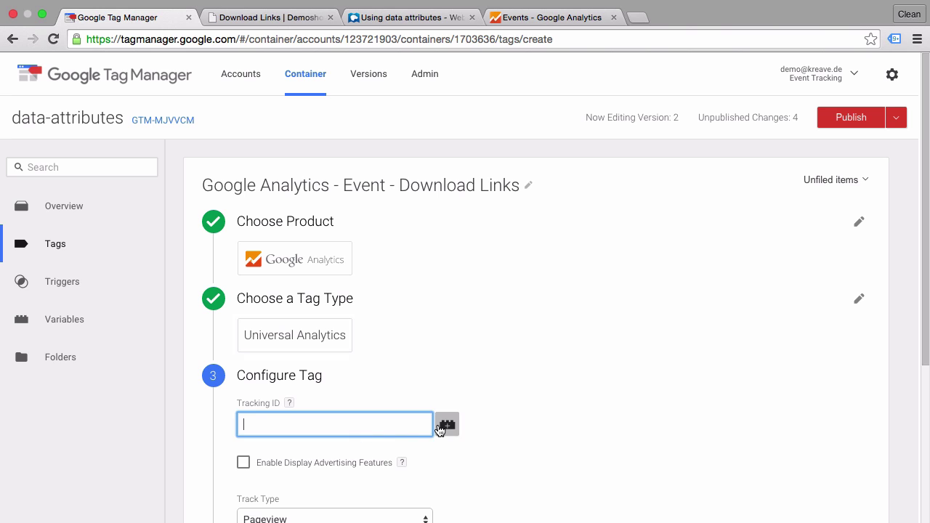
text({{)
scroll(420, 457, down, 3)
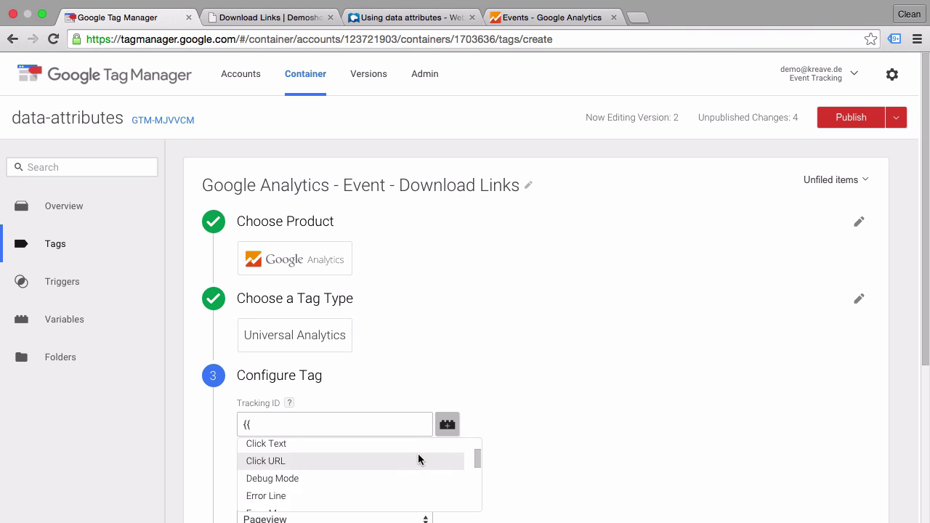
scroll(418, 458, down, 5)
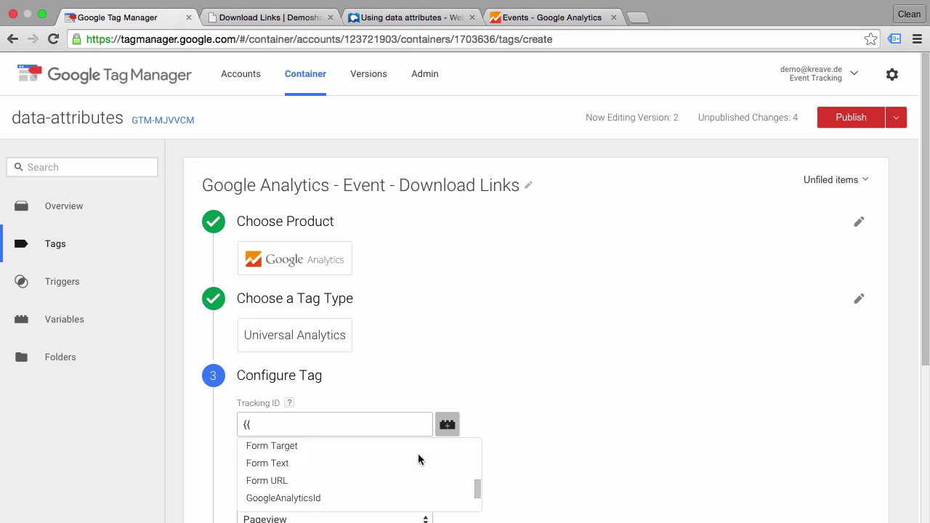
scroll(418, 454, down, 2)
scroll(418, 458, up, 1)
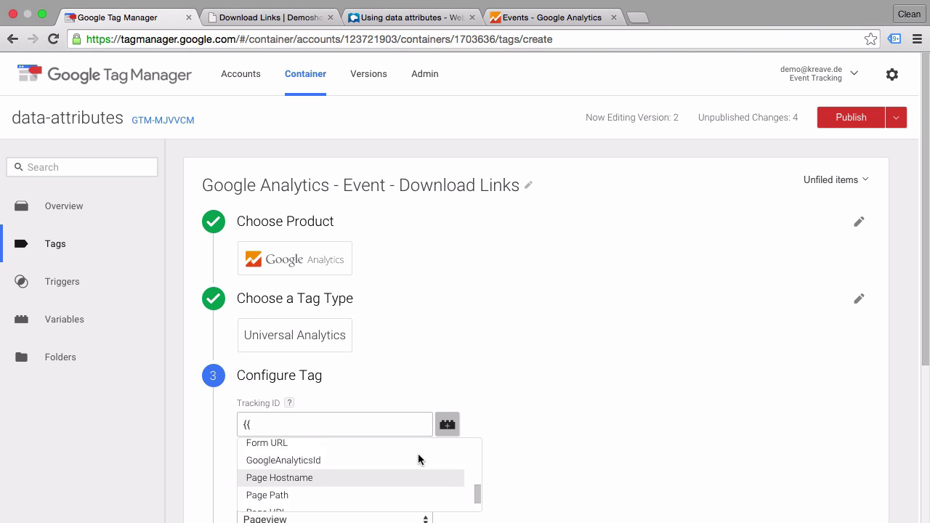
click(355, 461)
scroll(563, 428, down, 3)
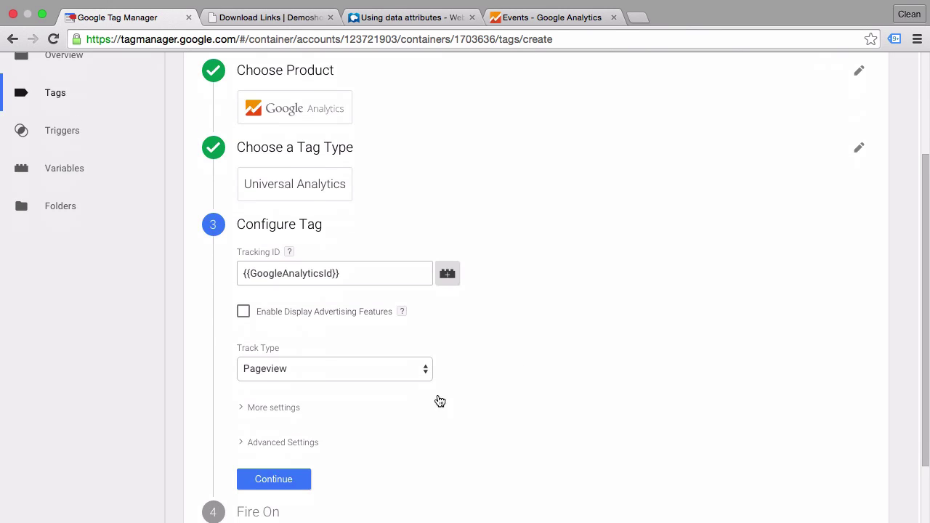
Set the tag's Track Type to Event
click(314, 376)
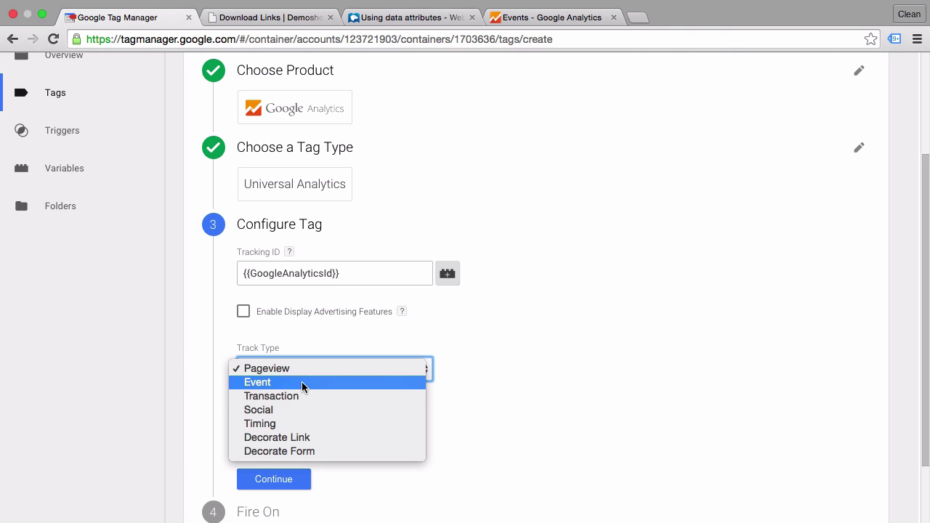
click(311, 382)
scroll(518, 385, down, 5)
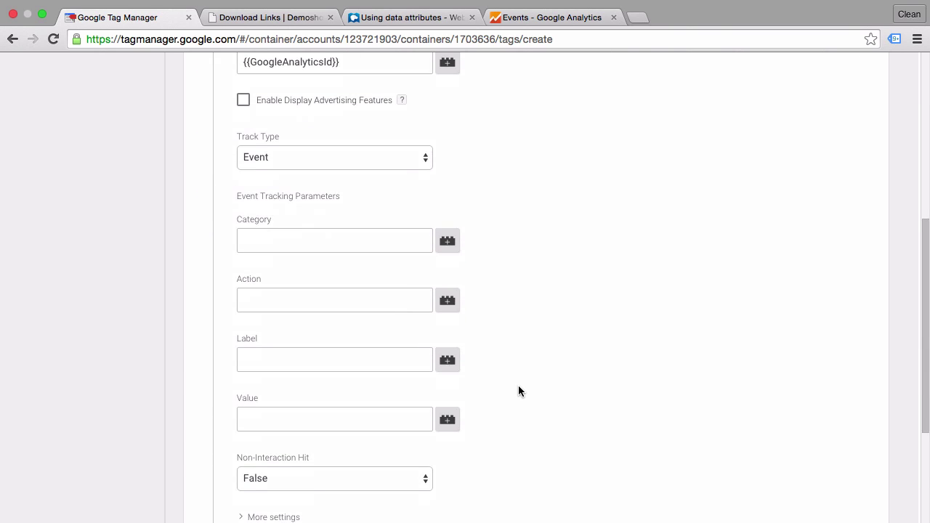
key(Tab)
click(530, 236)
Fill Category, Action and Label with {{event category}}, {{event action}} and {{event label}}
click(328, 240)
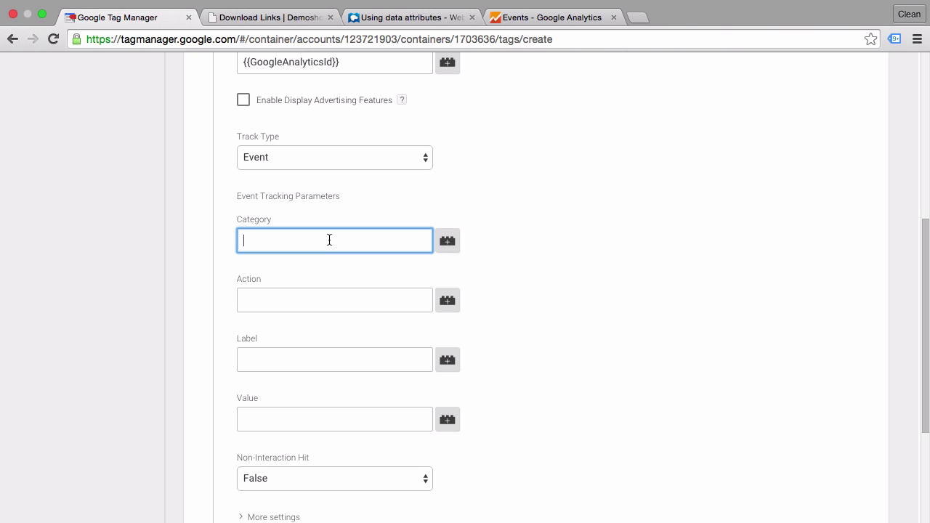
click(446, 242)
scroll(355, 386, down, 3)
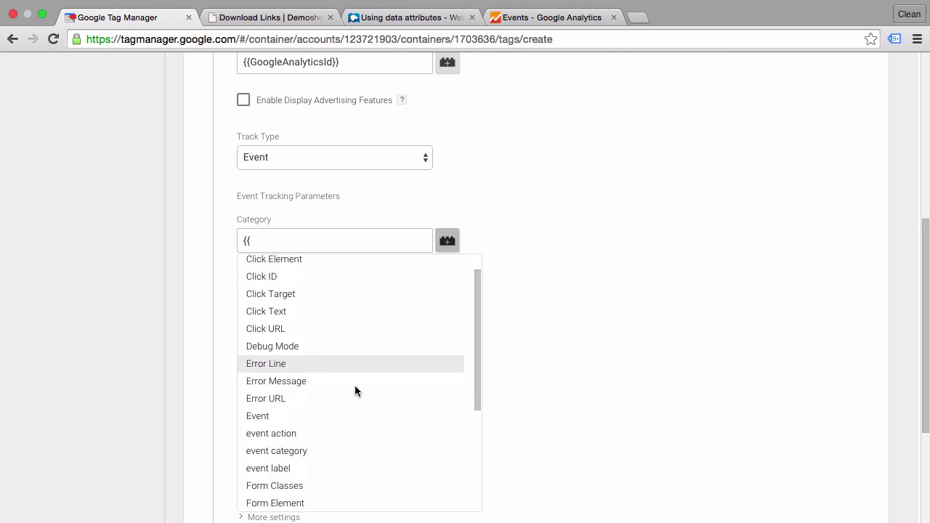
click(288, 361)
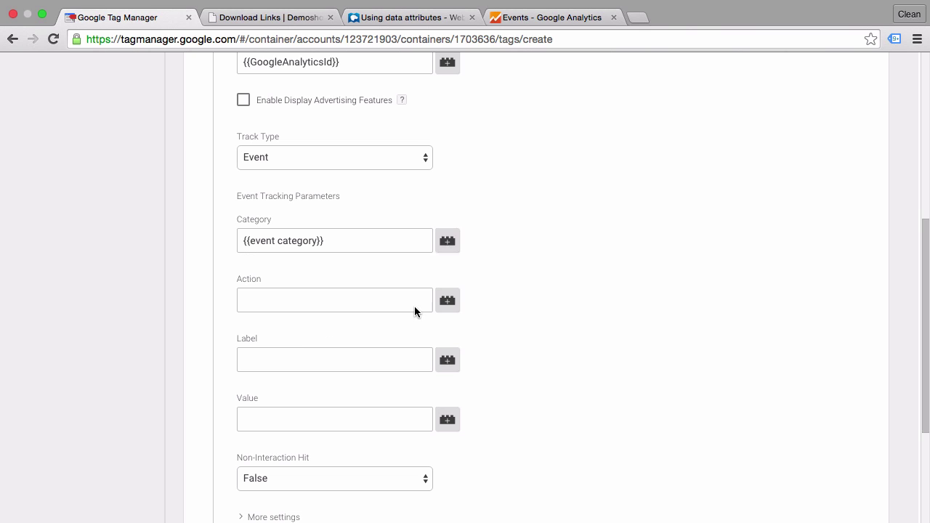
click(455, 299)
scroll(303, 410, down, 3)
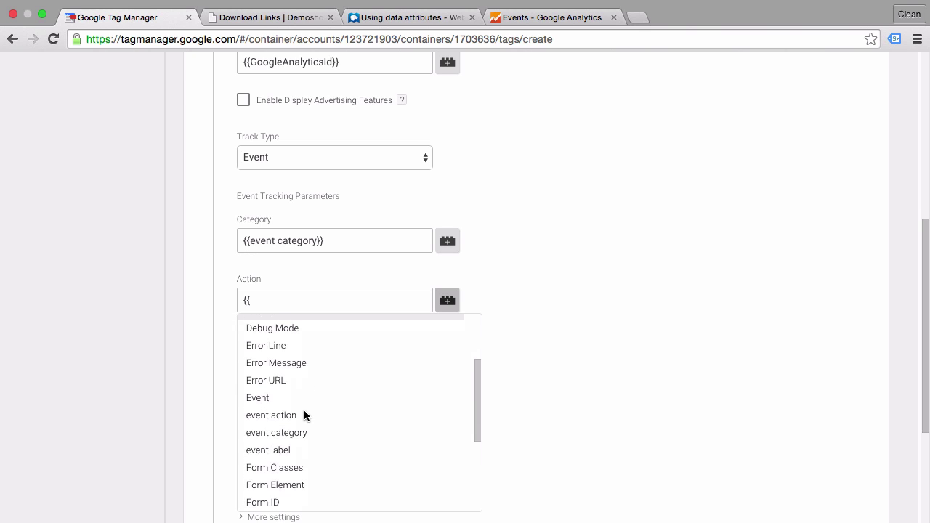
click(291, 373)
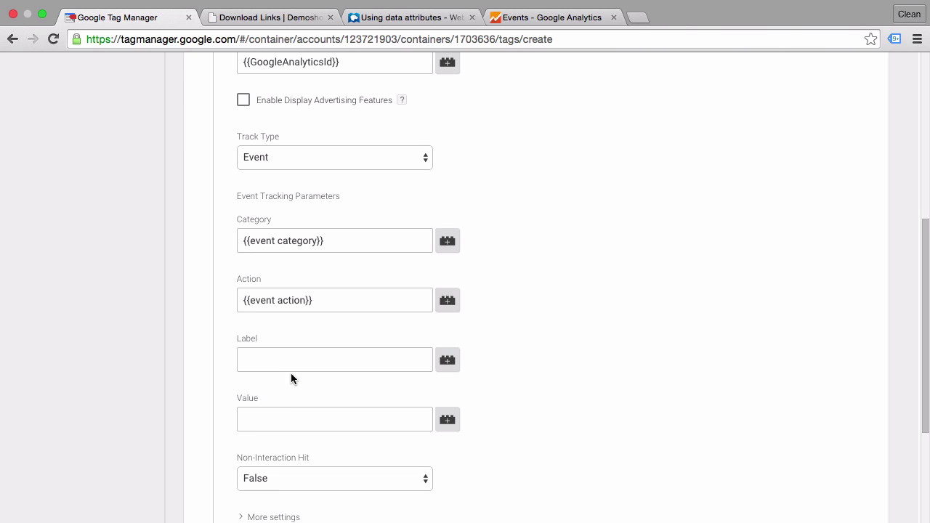
click(451, 360)
scroll(320, 430, down, 5)
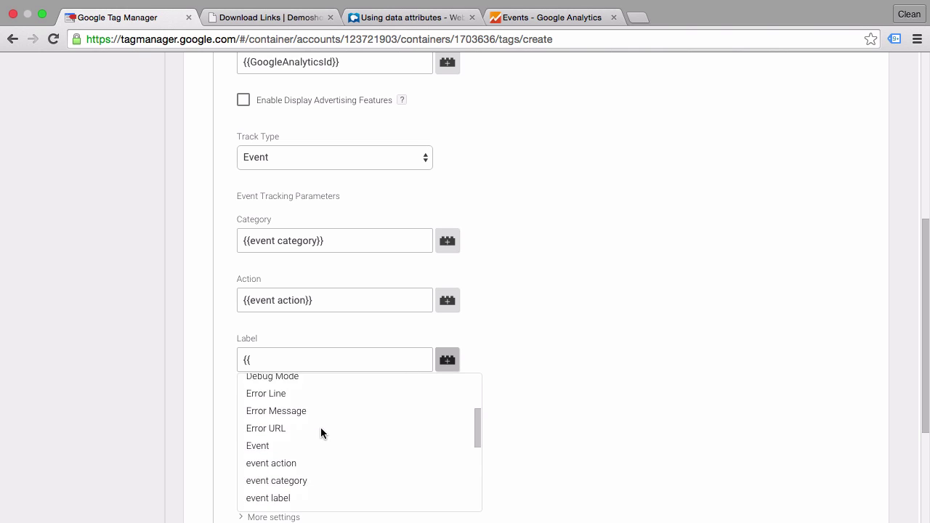
click(284, 436)
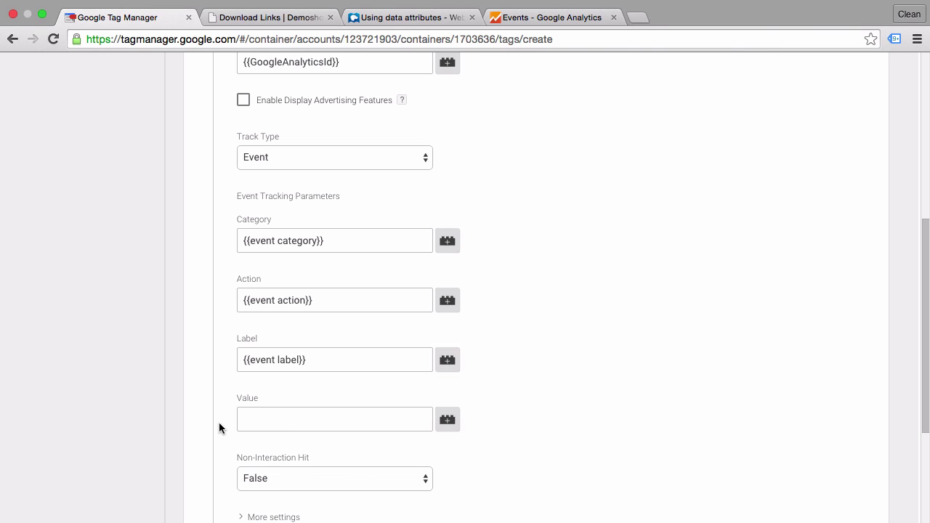
scroll(209, 429, down, 3)
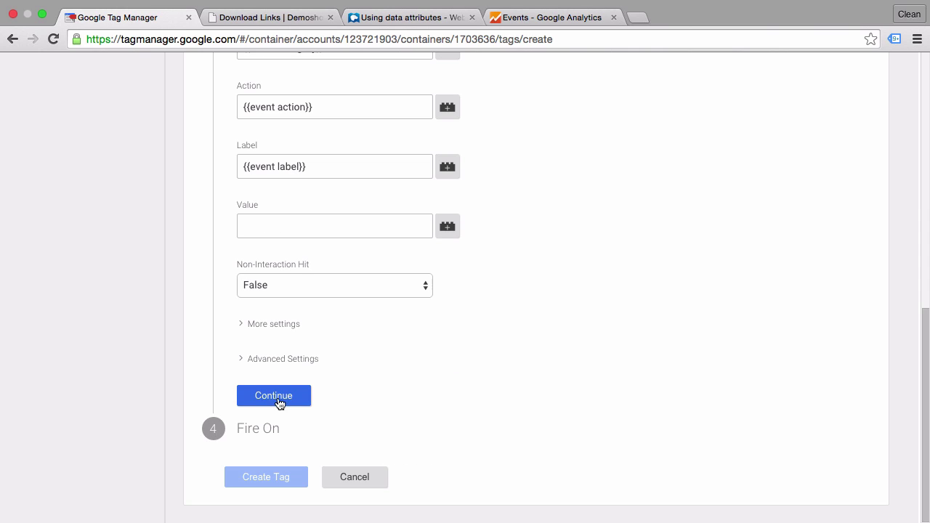
click(256, 397)
Attach the Download Link trigger, create the tag, and refresh the preview
click(787, 404)
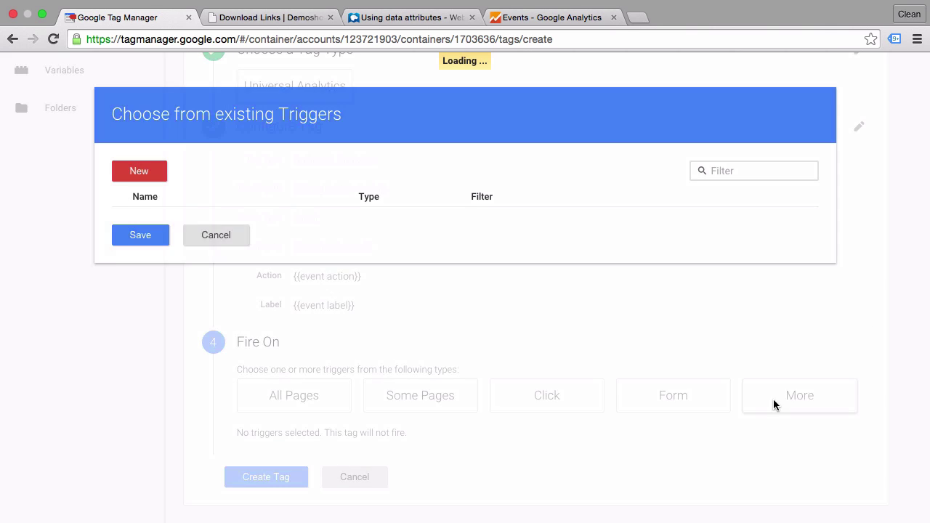
click(120, 219)
click(137, 281)
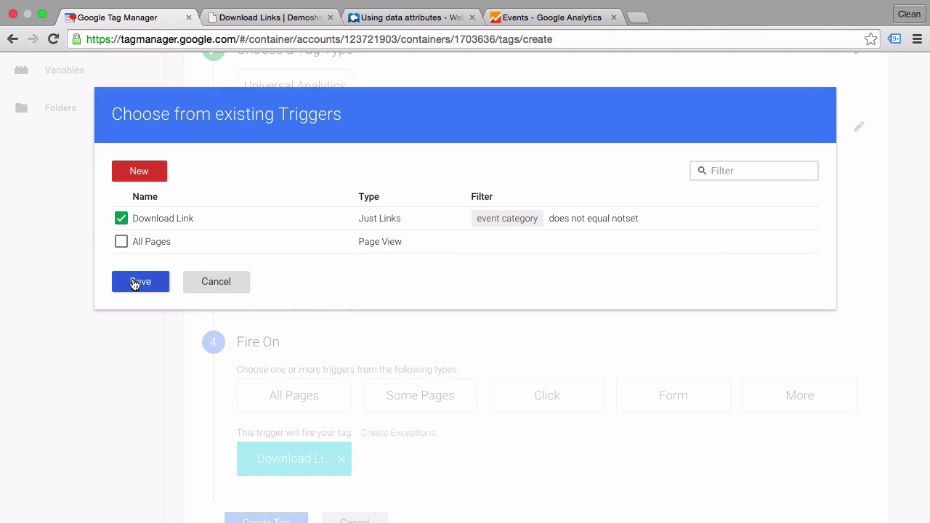
scroll(244, 458, down, 1)
click(266, 475)
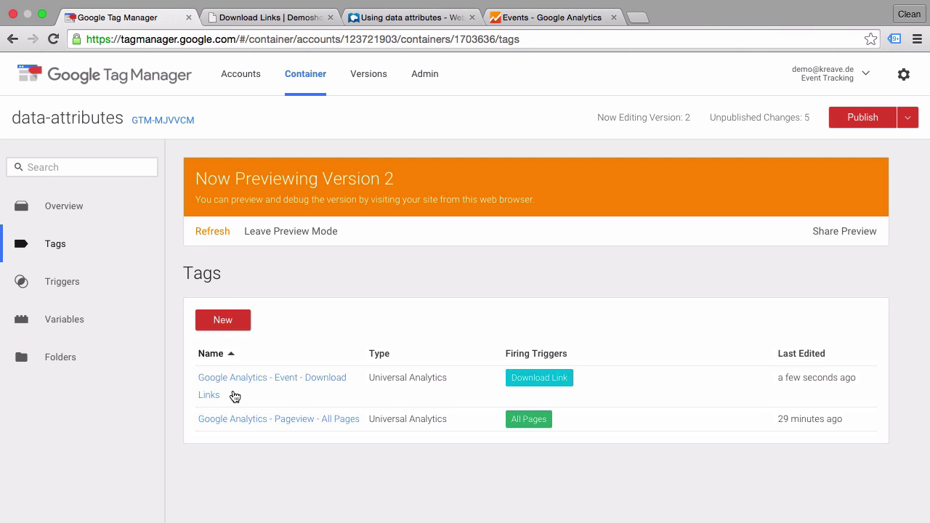
click(211, 233)
Download the Source Cookie Template, confirm the event tag fired, then check GA real-time events
click(244, 19)
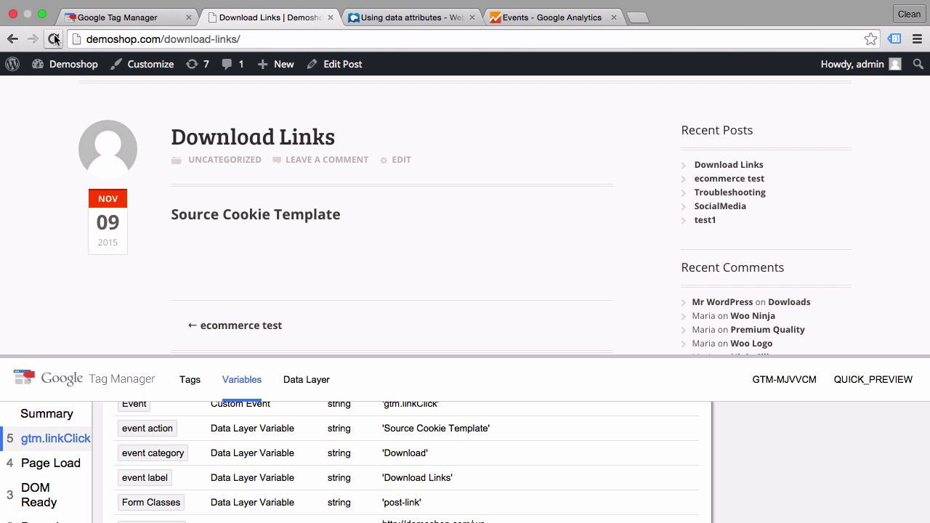
click(55, 39)
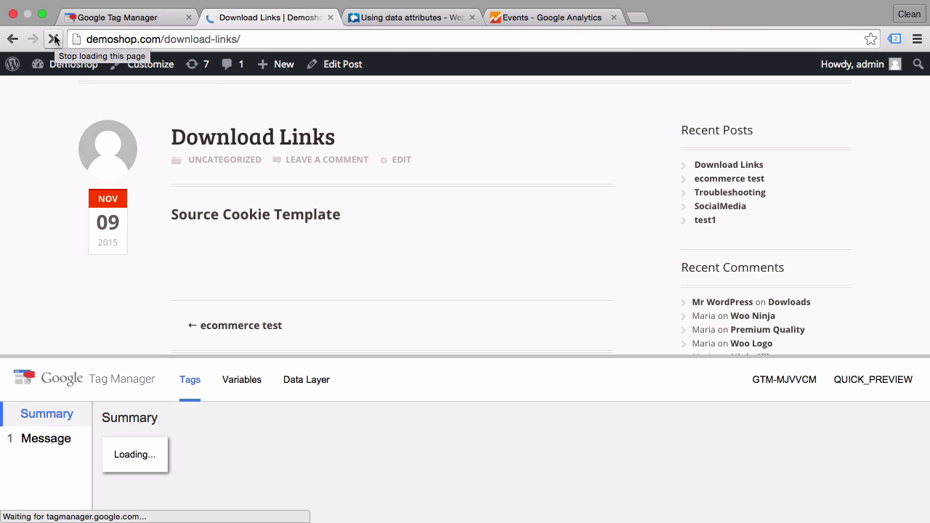
click(217, 221)
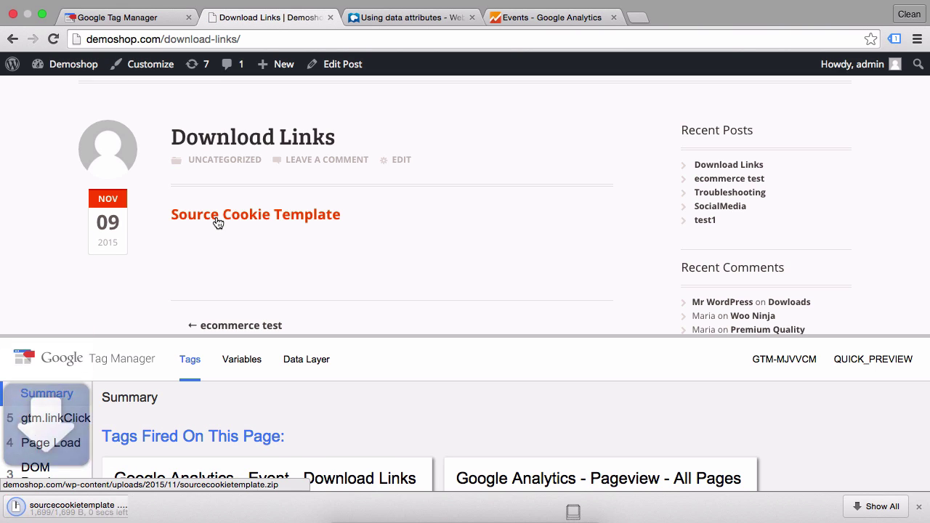
click(920, 507)
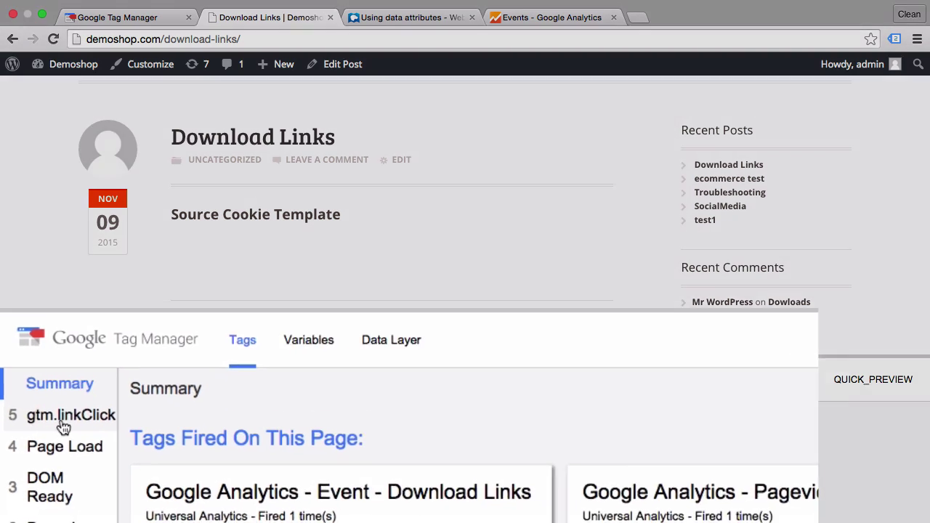
click(55, 440)
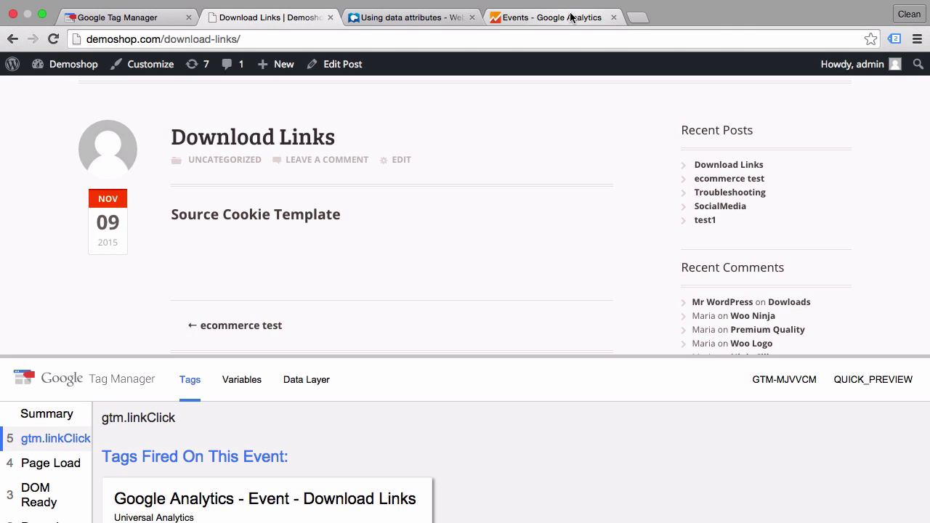
click(571, 17)
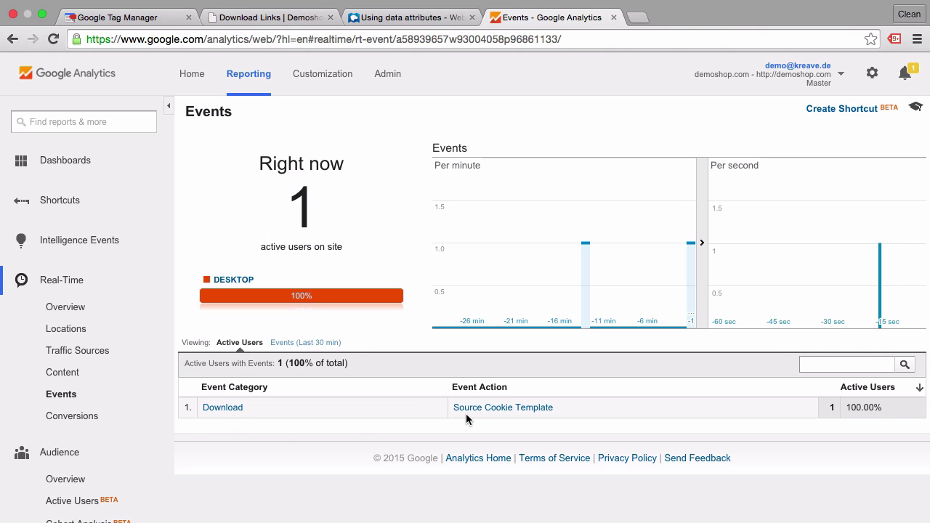
Filter real-time events to the Download category, confirming label 'Download Links', then return to Demoshop
click(227, 411)
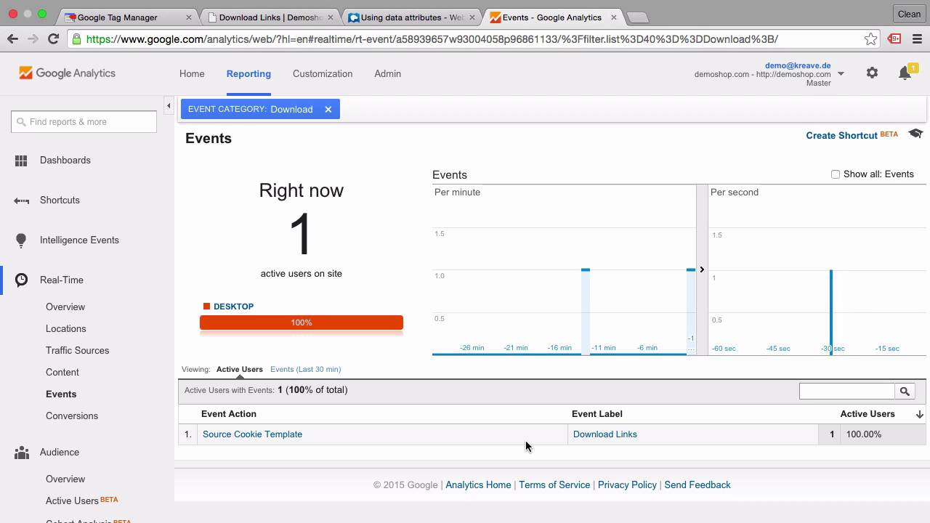
key(super+1)
click(228, 18)
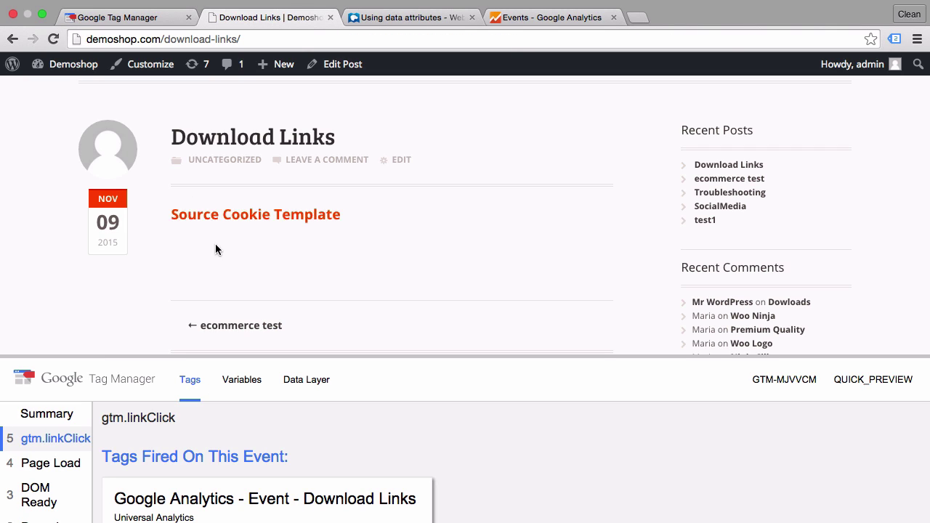